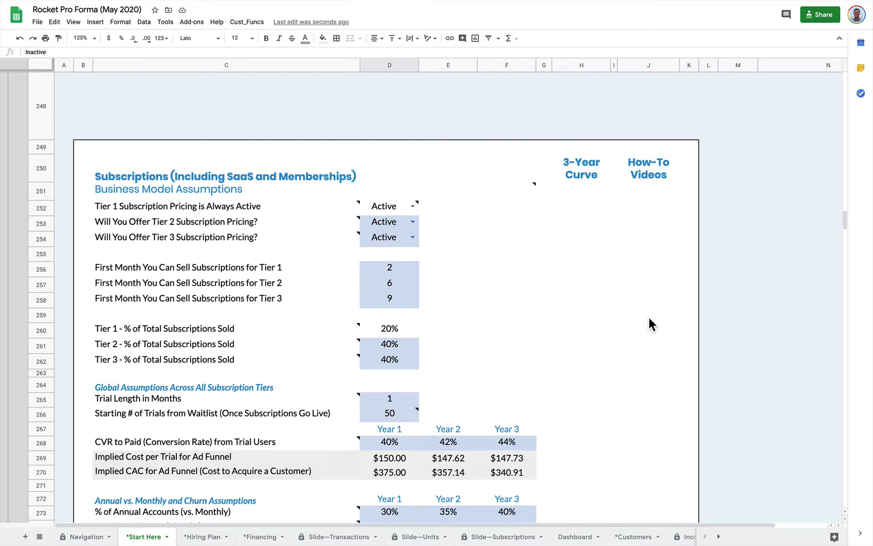
Set Tier 3 subscription pricing in D254 to Inactive, lifting Tier 1's share to 60%.
scroll(633, 226, "down", 3)
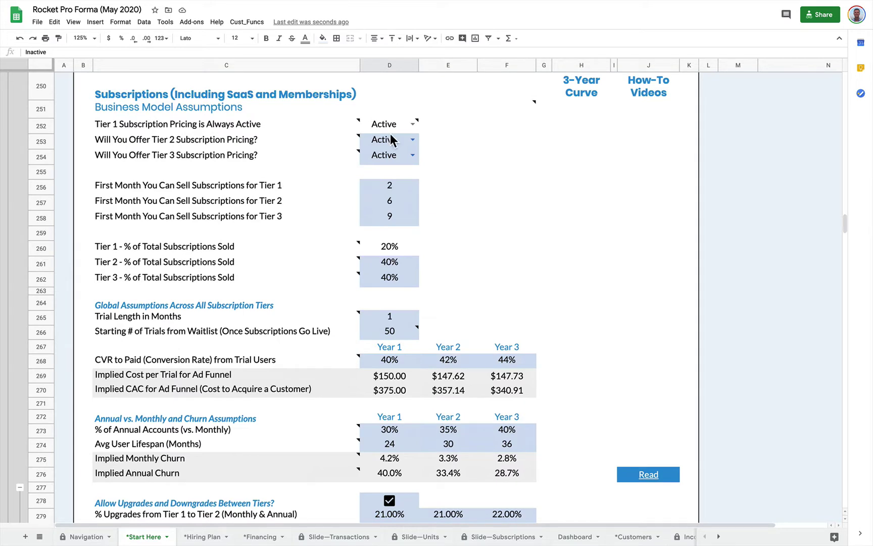
left_click(633, 189)
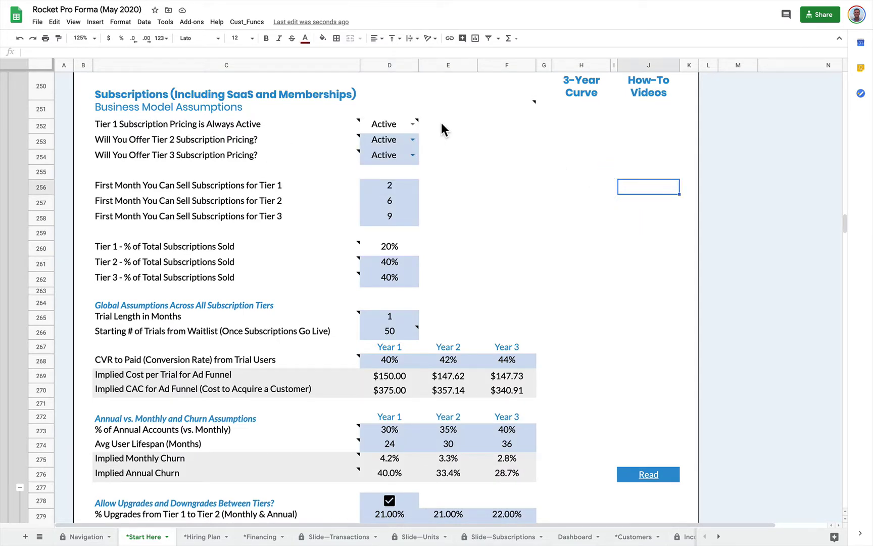
mouse_move(428, 124)
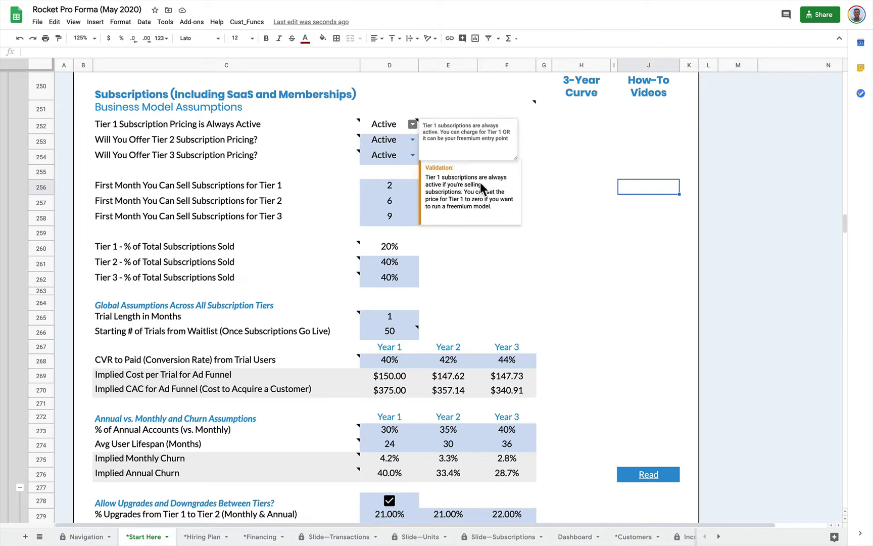
left_click(413, 156)
left_click(404, 182)
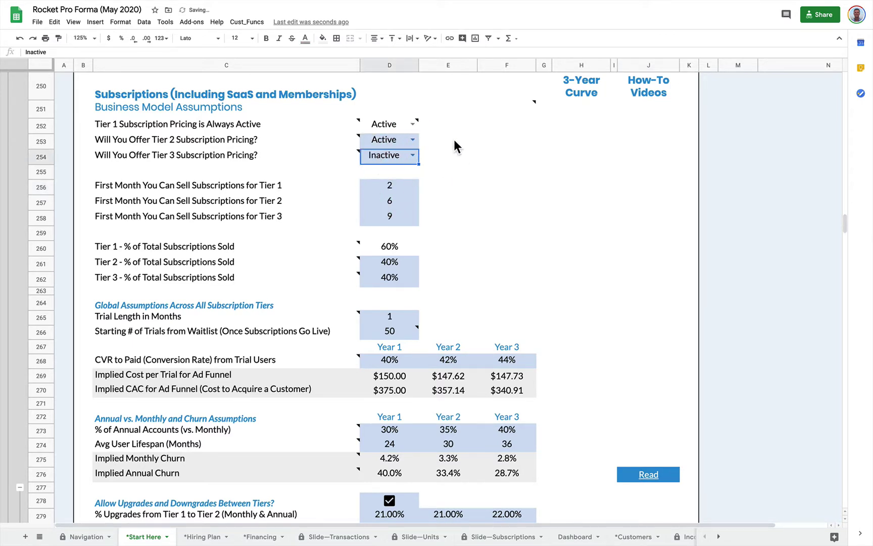
mouse_move(262, 129)
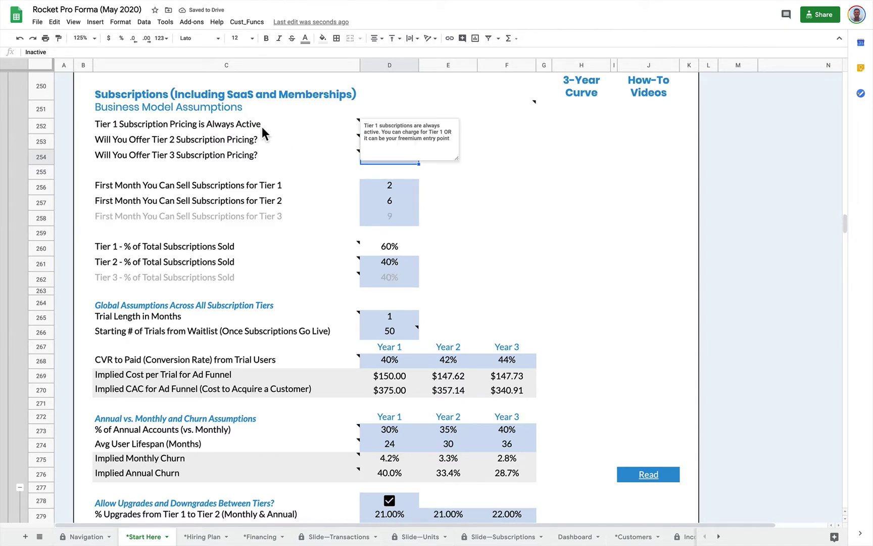
left_click(497, 233)
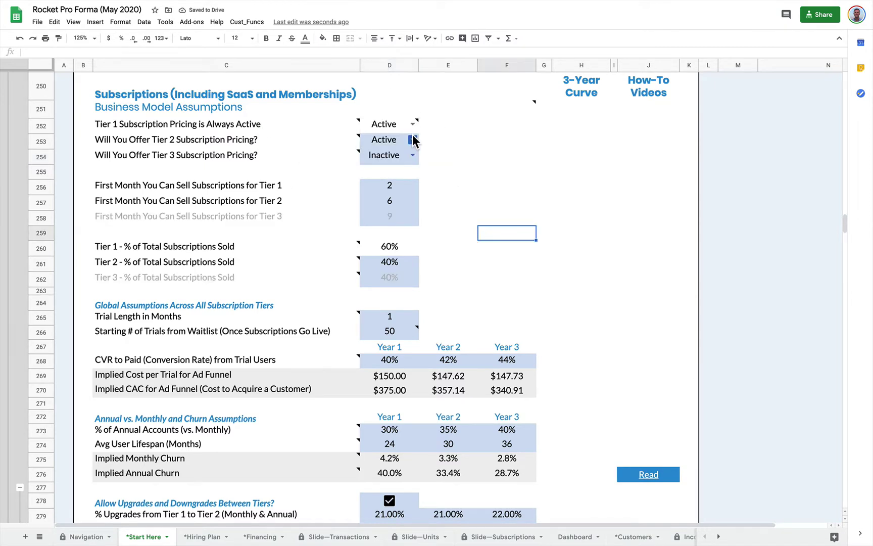
Check the tiers' first selling months and set Tier 3 pricing in D254 back to Active.
left_click(395, 190)
key("Down")
key("Up")
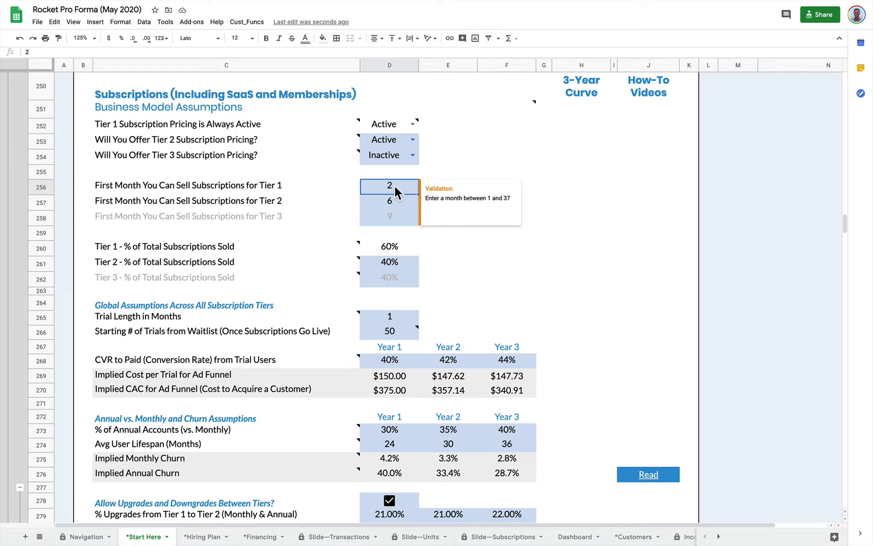
key("Down")
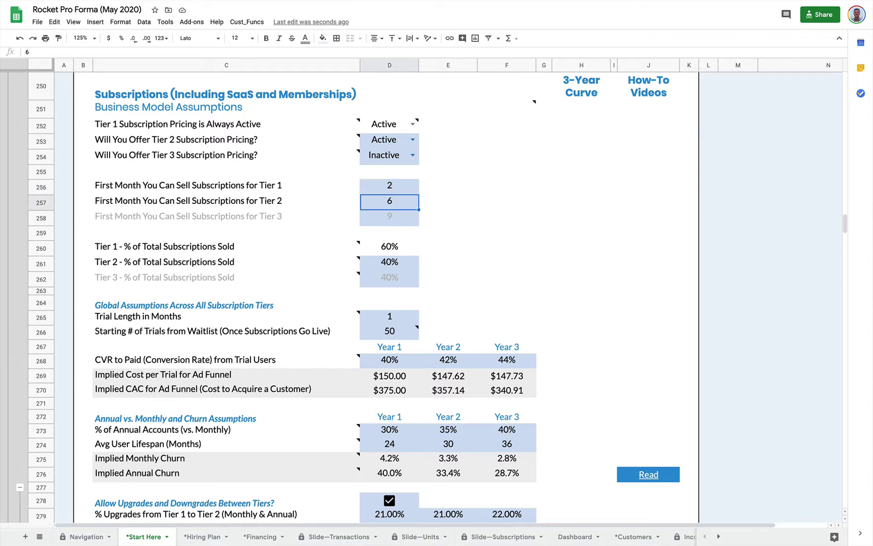
left_click(412, 155)
left_click(407, 178)
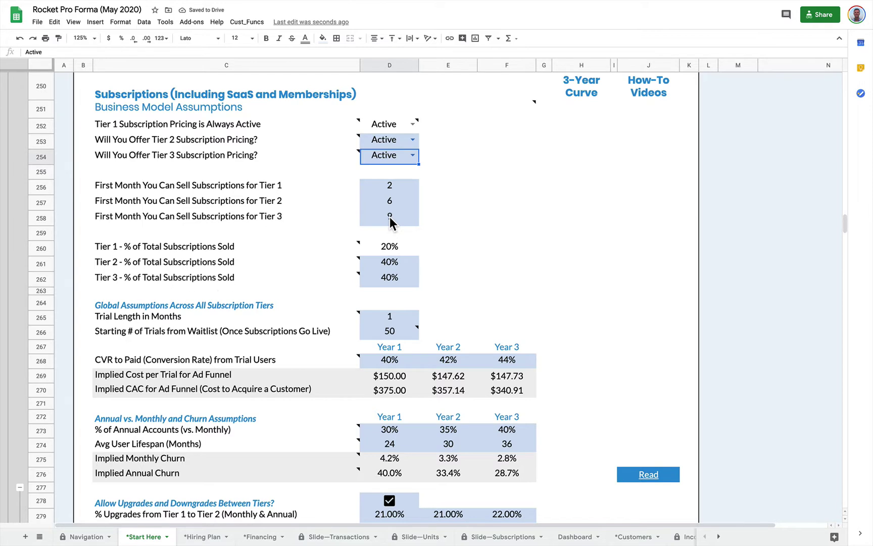
Make month 13 Tier 3's first selling month in D258.
left_click(390, 218)
type("12")
key("BackSpace")
type("3")
key("Return")
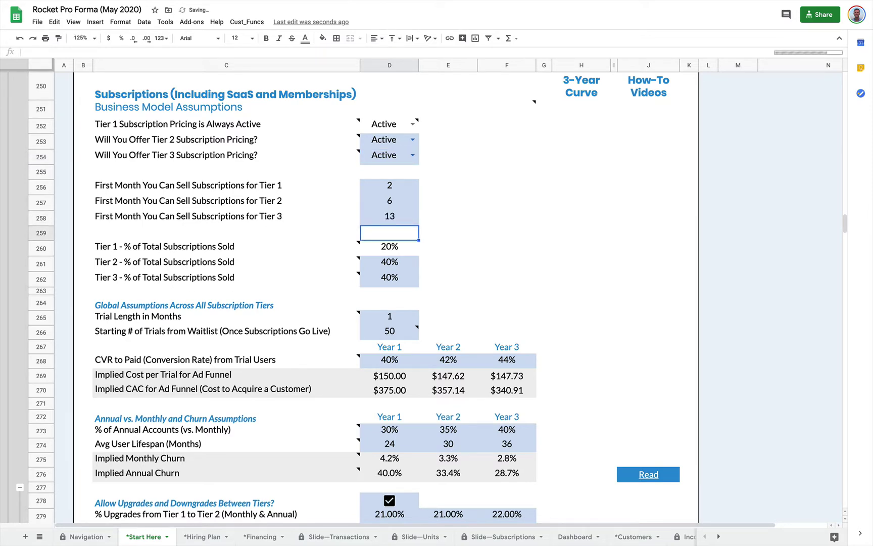
left_click(389, 262)
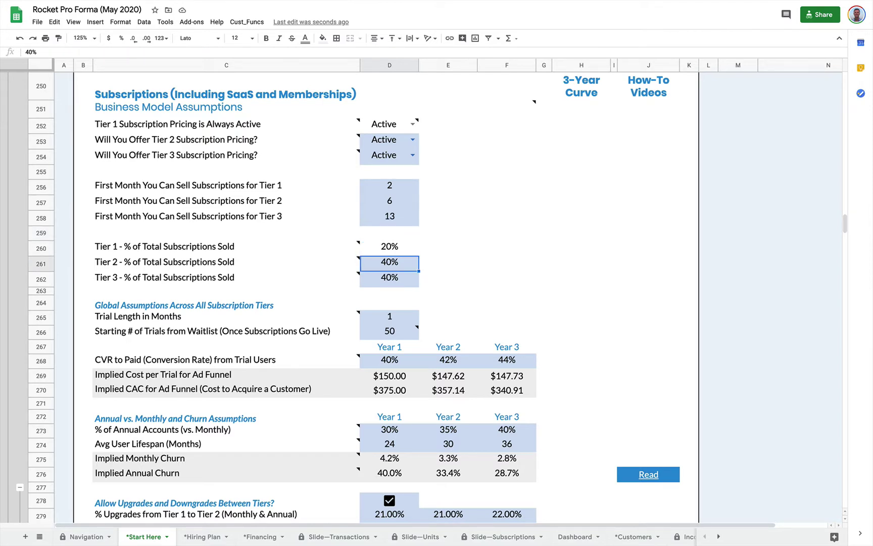
Set Tier 2's share of total subscriptions sold to 20% in D261.
left_click(390, 232)
left_click(390, 246)
left_click(390, 262)
type("20")
key("Return")
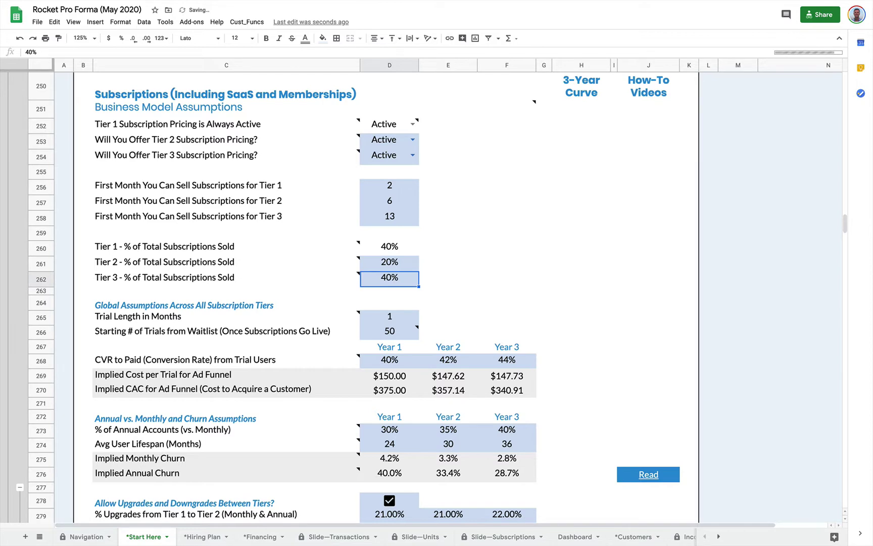
left_click(389, 261)
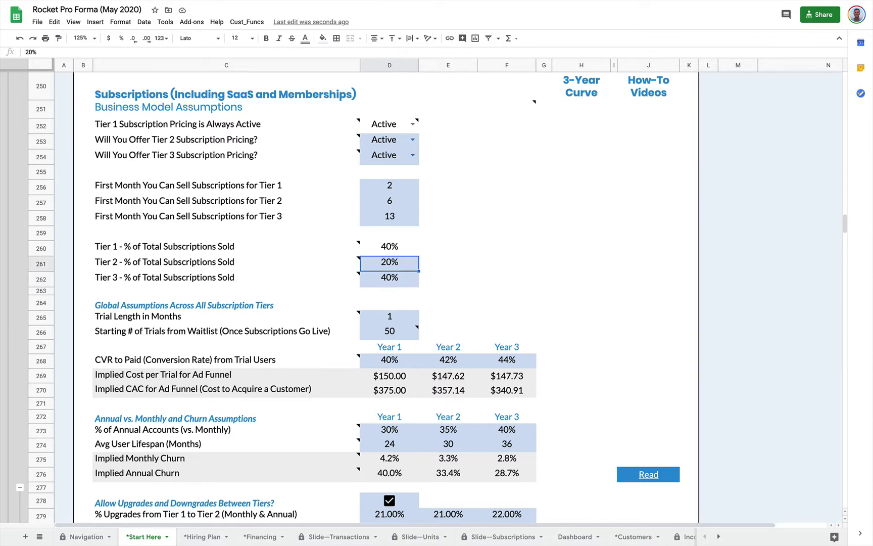
Set Tier 3's share to 30% in D262, leaving Tier 1 at 50%.
left_click(390, 277)
left_click(390, 246)
left_click(390, 261)
left_click(389, 277)
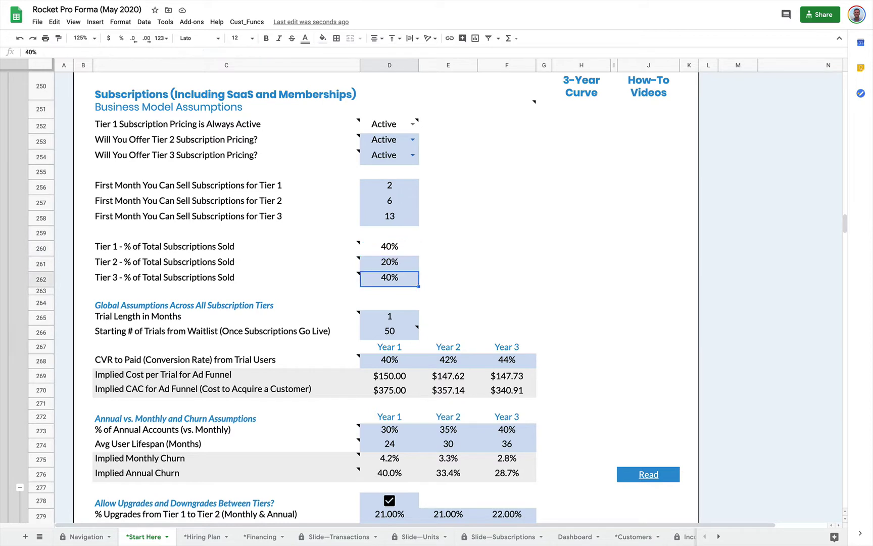
type("30")
key("Return")
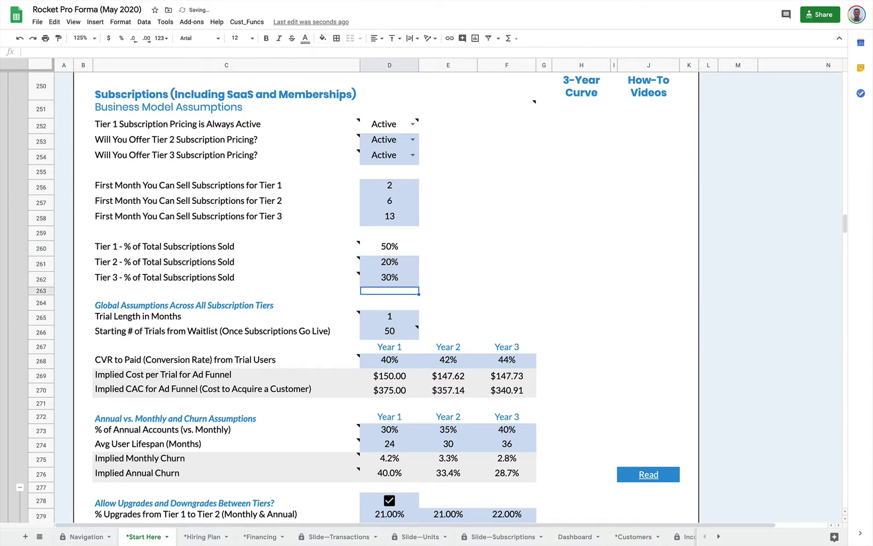
key("Up")
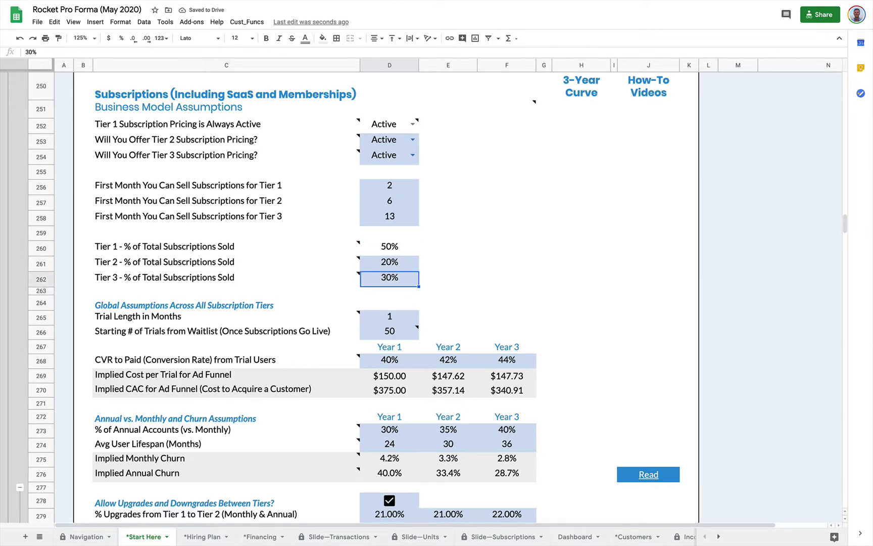
scroll(432, 233, "down", 2)
left_click(400, 209)
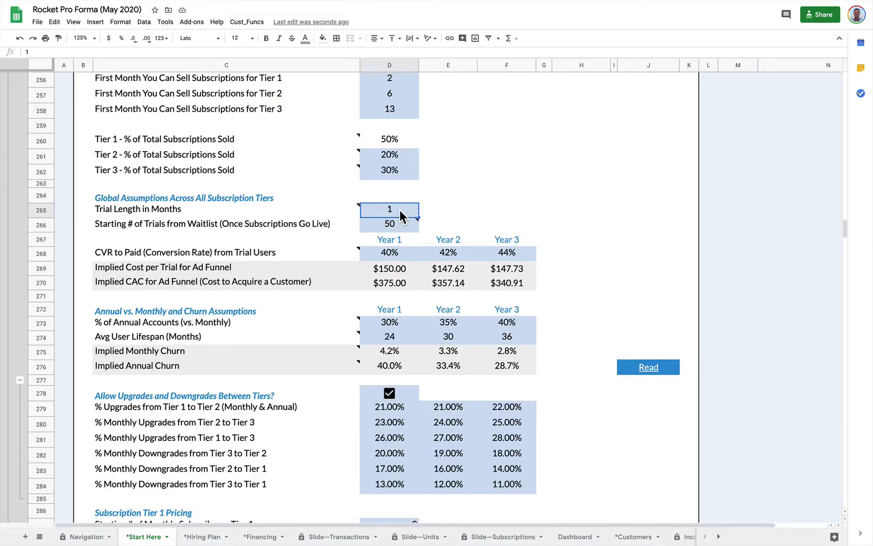
type("0")
key("Return")
left_click(390, 210)
type("1")
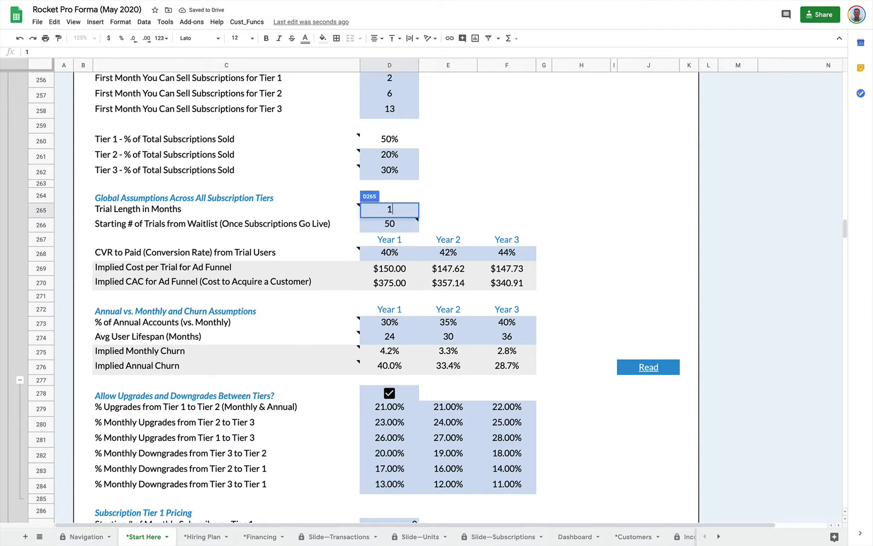
key("BackSpace")
type("2")
key("Return")
key("ctrl+z")
left_click(389, 252)
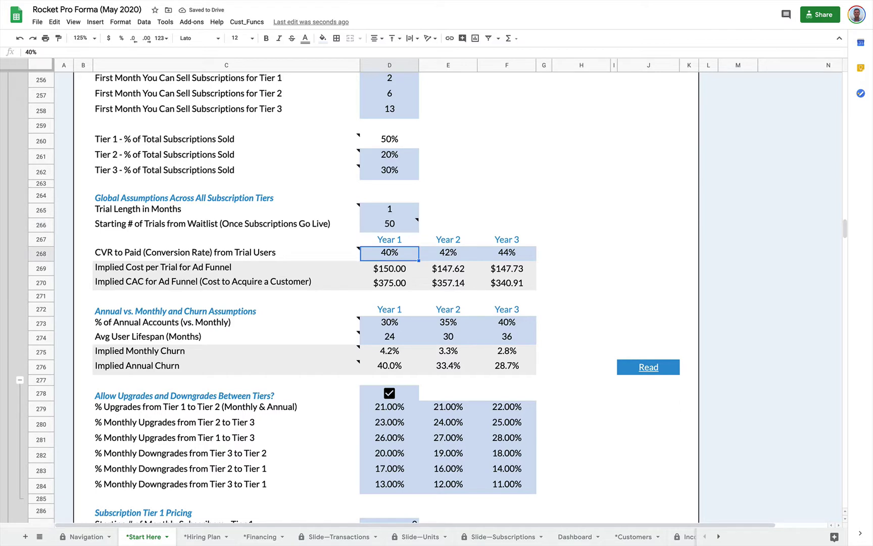
type("100")
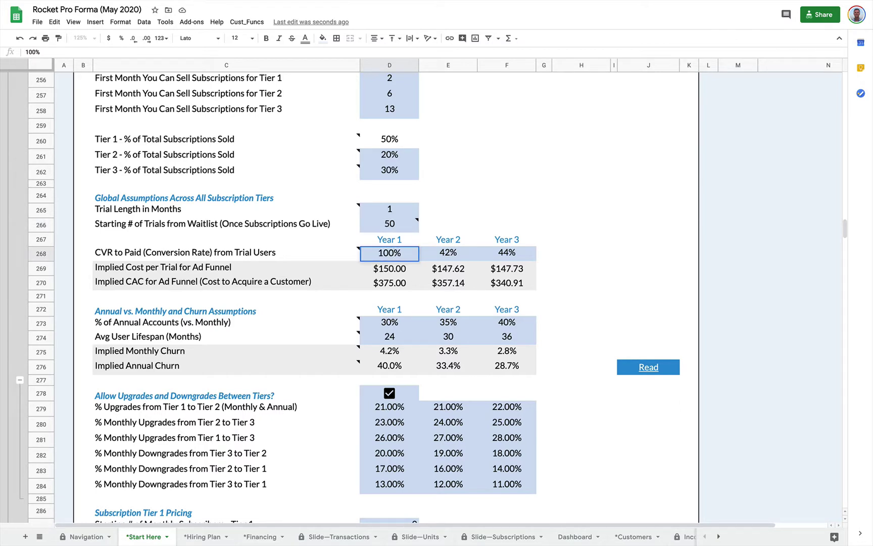
key("Return")
key("Up")
left_click(449, 252)
type("100")
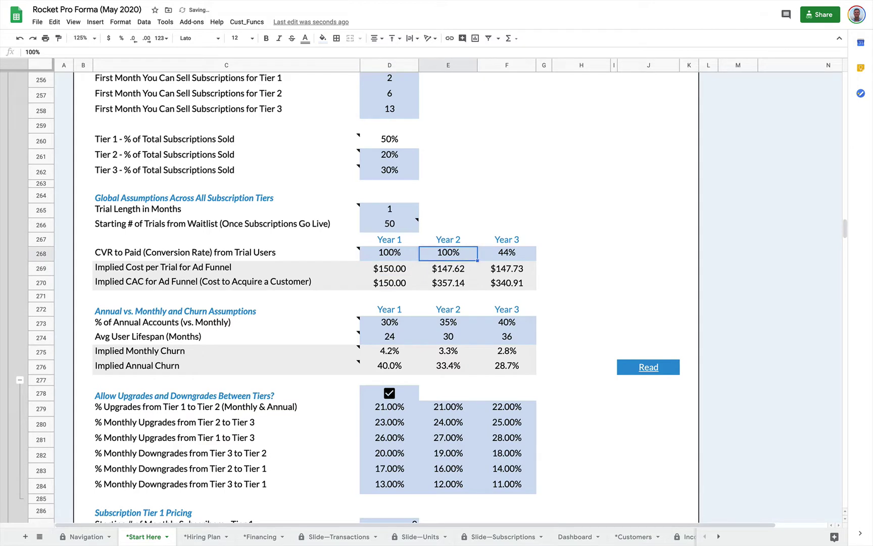
key("Escape")
key("ctrl+z")
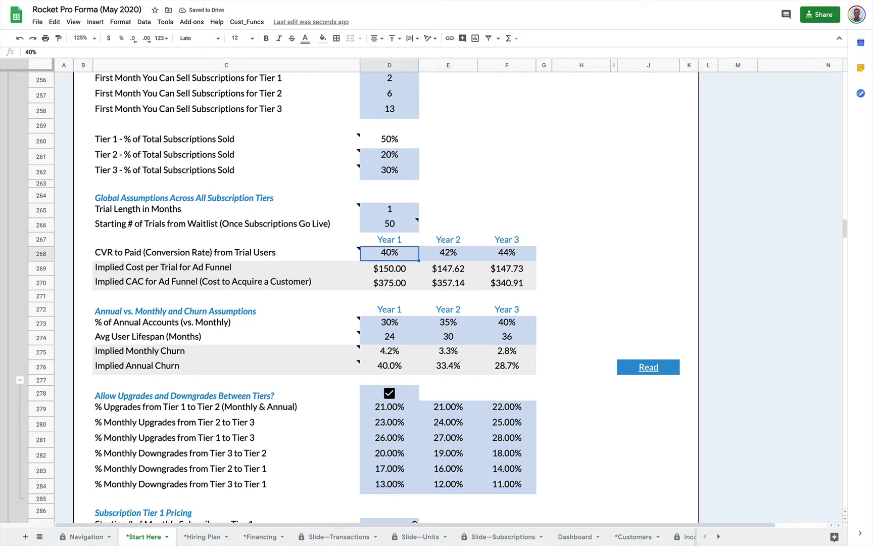
key("Up")
key("Up")
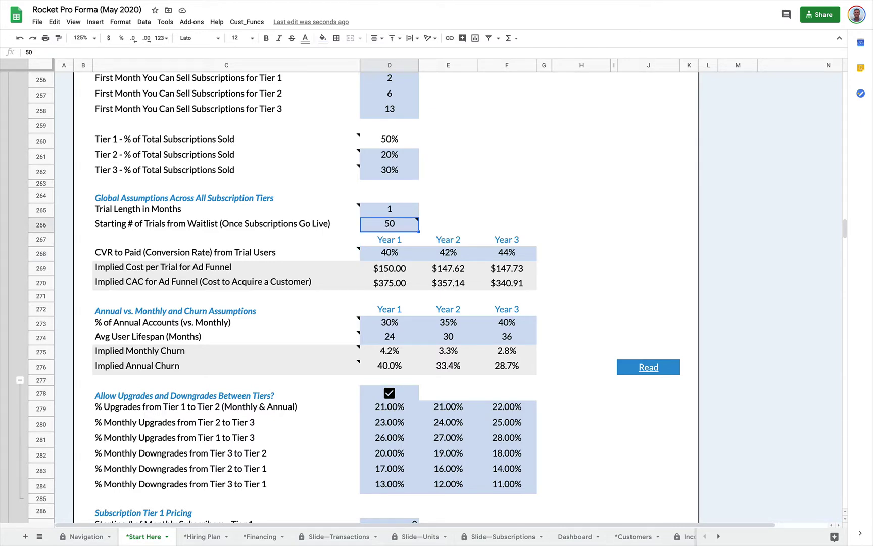
left_click(389, 252)
key("Up")
key("Up")
key("Up")
key("Down")
key("Down")
key("Down")
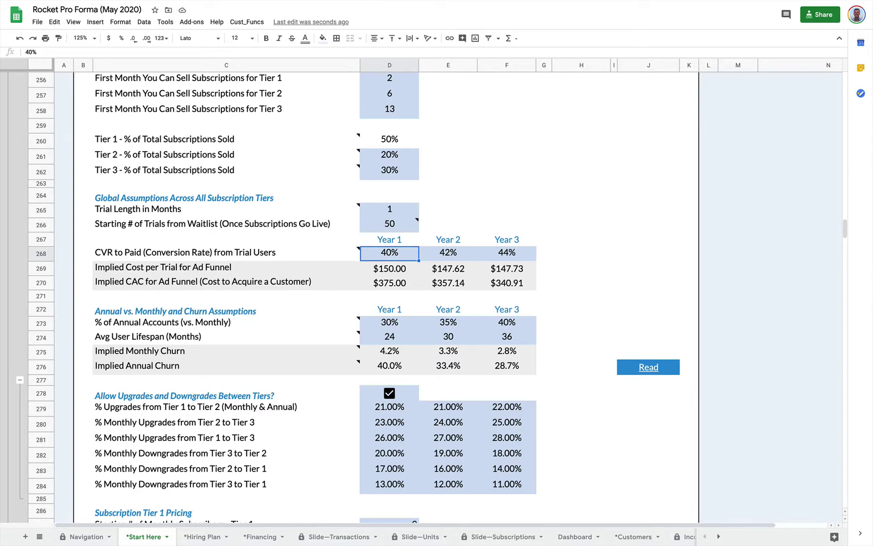
key("Right")
key("Right")
key("Left")
key("Left")
key("Down")
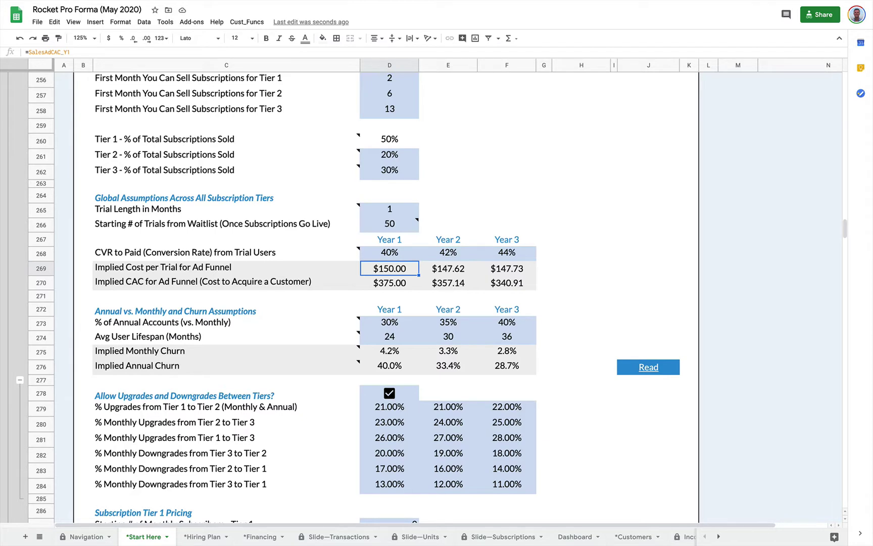
key("Right")
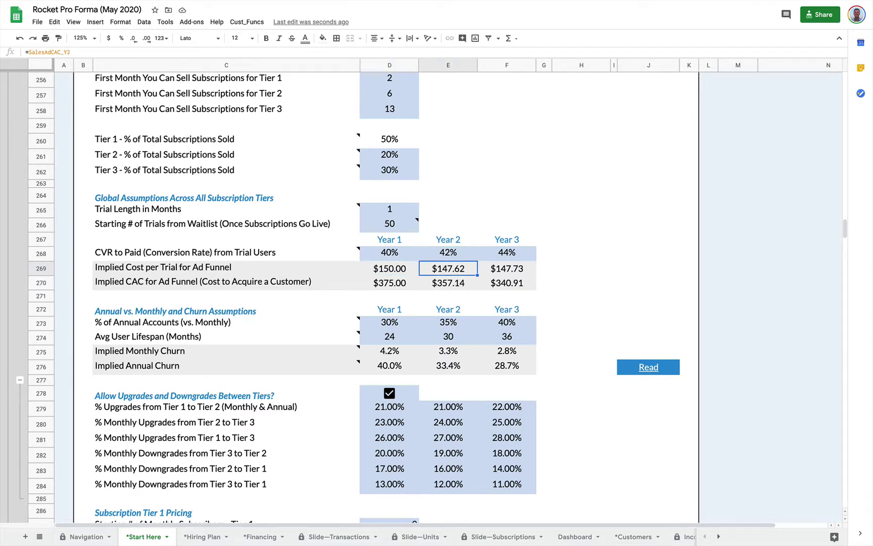
key("Right")
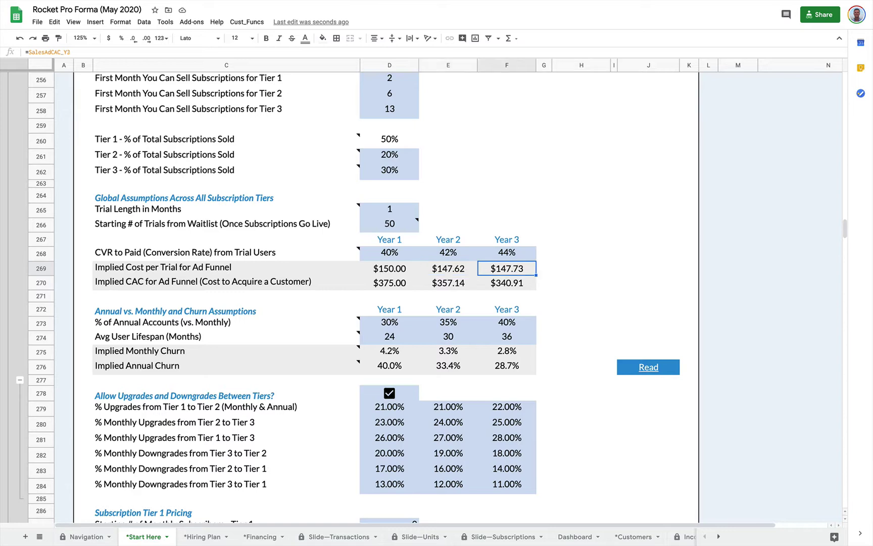
key("Down")
key("Down")
key("Right")
key("Right")
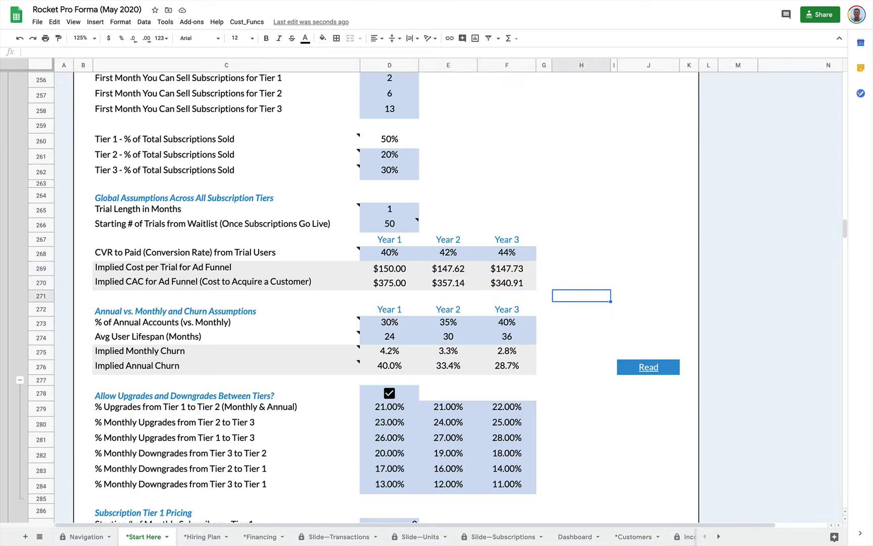
key("Up")
key("Up")
key("Left")
key("Left")
key("Left")
key("Left")
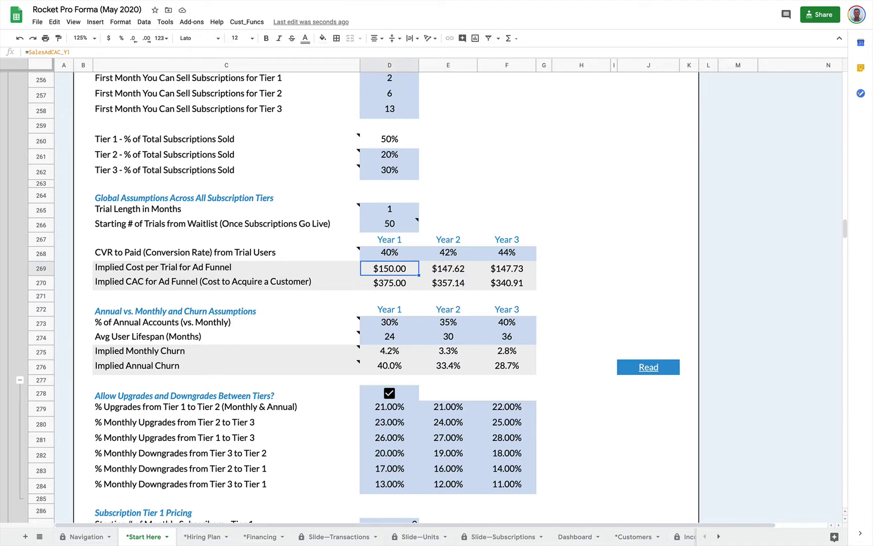
key("Down")
key("Up")
key("Down")
key("Up")
key("Up")
key("Down")
key("Down")
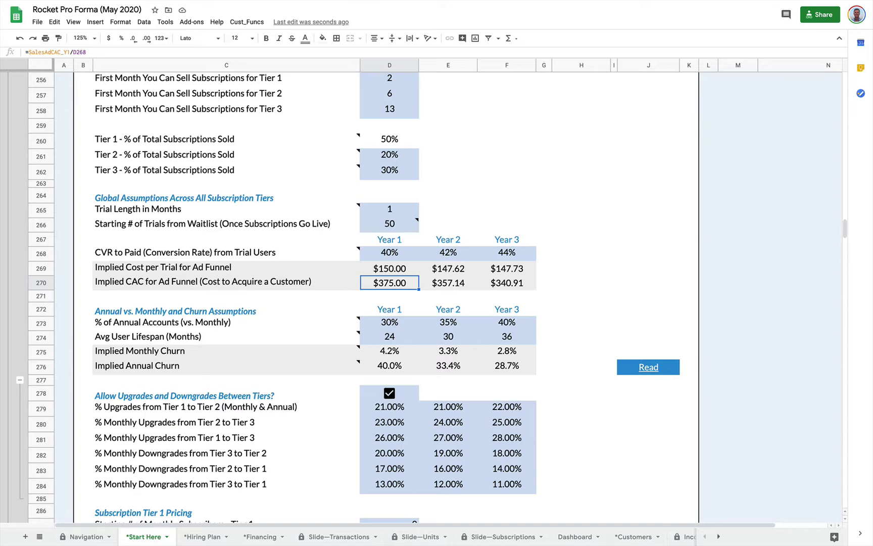
key("Down")
key("Down")
key("Down")
key("Down")
key("Down")
key("Down")
key("Down")
key("Up")
key("Up")
key("Up")
key("Up")
scroll(349, 298, "down", 1)
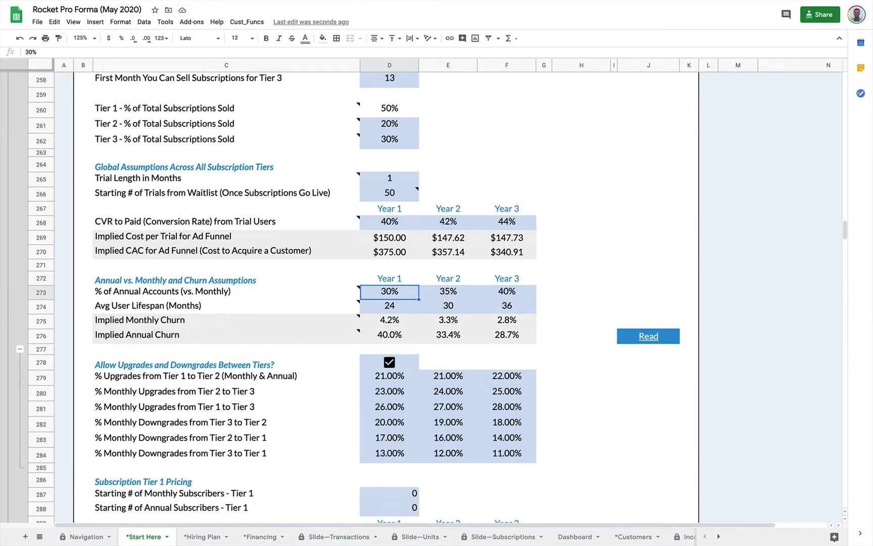
key("shift+Right")
key("shift+Left")
key("Down")
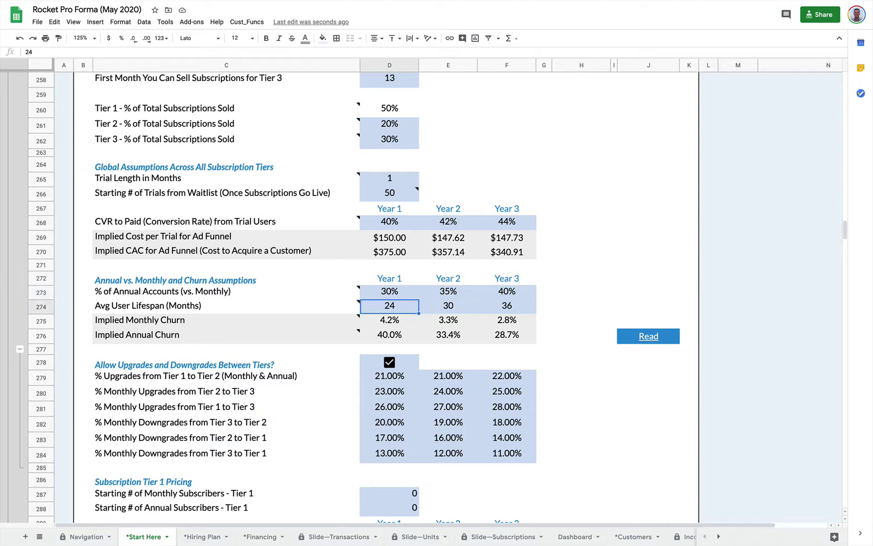
key("Right")
key("Right")
key("Left")
key("Left")
key("Down")
key("Up")
key("Right")
key("Right")
key("Left")
key("Left")
key("Right")
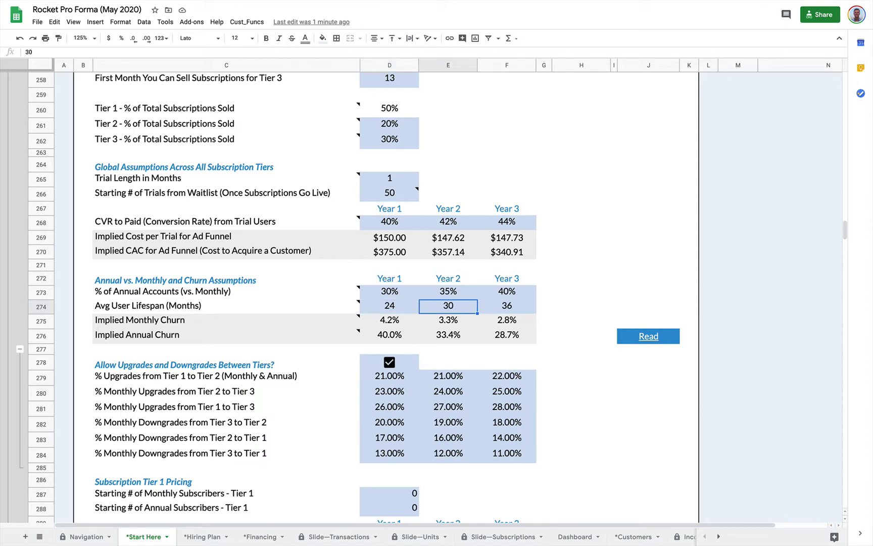
key("Right")
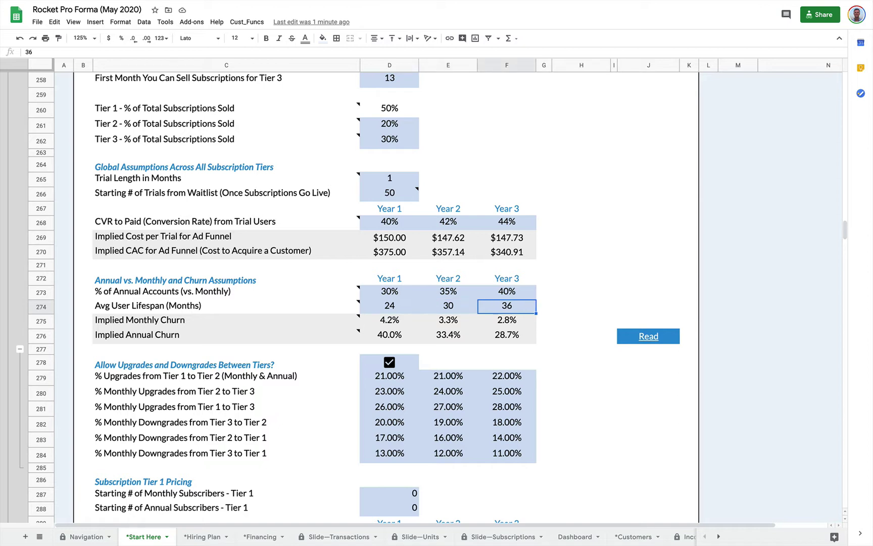
key("Down")
key("Left")
key("Left")
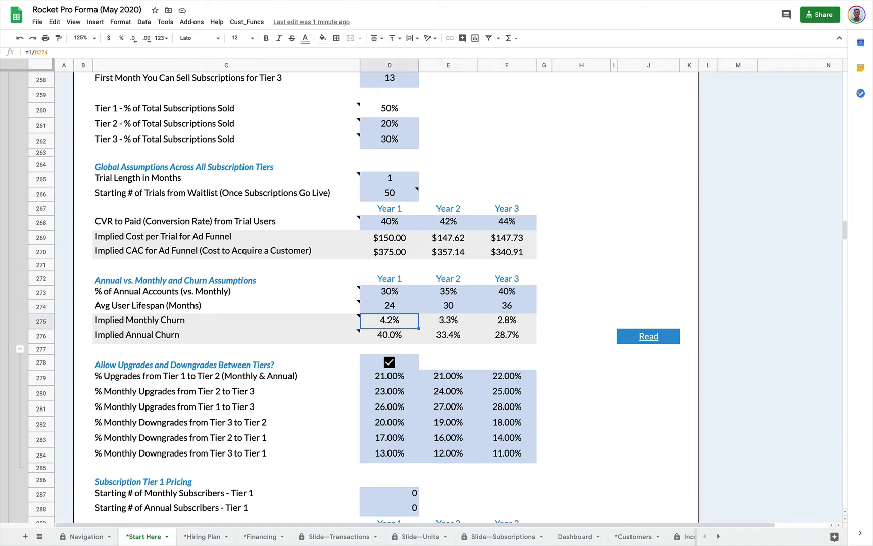
key("Down")
key("Right")
key("Right")
key("Left")
key("Left")
key("Up")
key("Right")
key("Right")
key("Left")
key("Left")
key("Down")
key("Right")
key("Right")
key("Left")
key("Up")
key("Left")
Switch to the Customers sheet and scroll to Churn for Subscriptions near row 579.
left_click(635, 537)
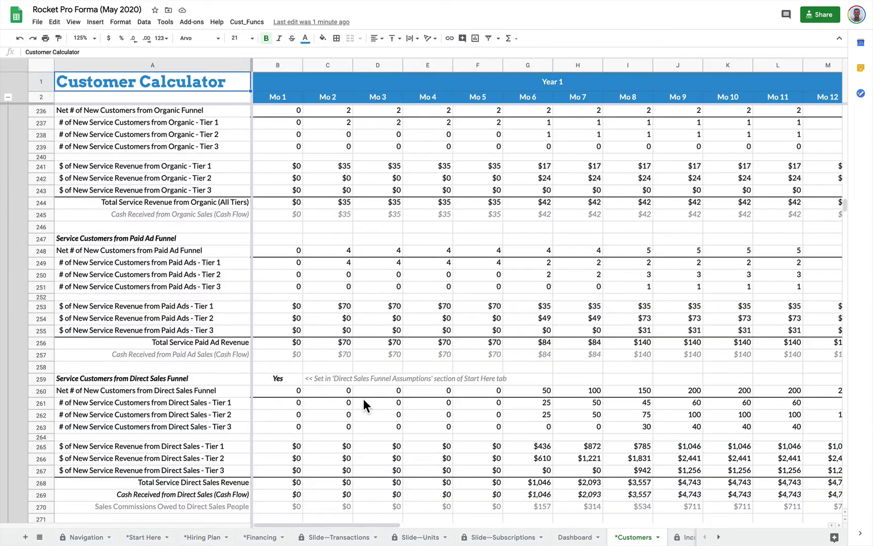
scroll(364, 399, "down", 20)
scroll(364, 398, "down", 13)
scroll(363, 404, "down", 20)
scroll(364, 404, "down", 12)
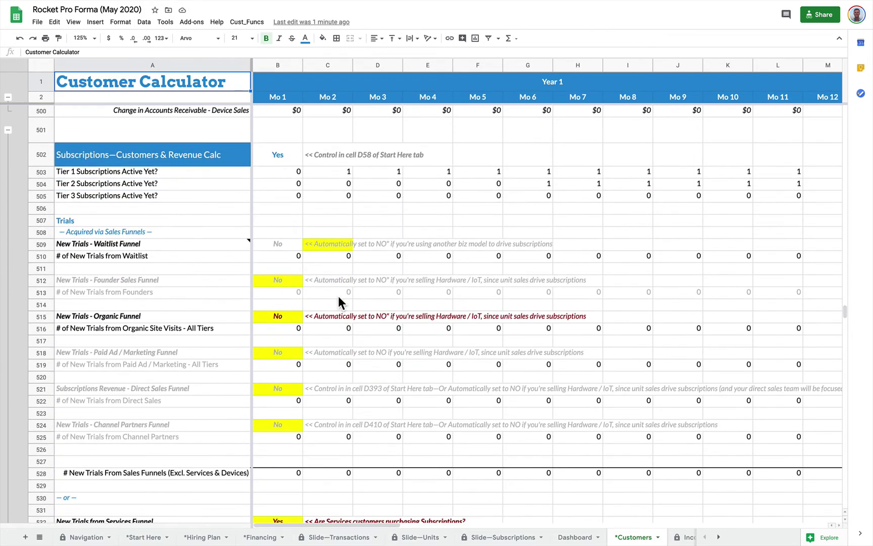
scroll(378, 340, "down", 9)
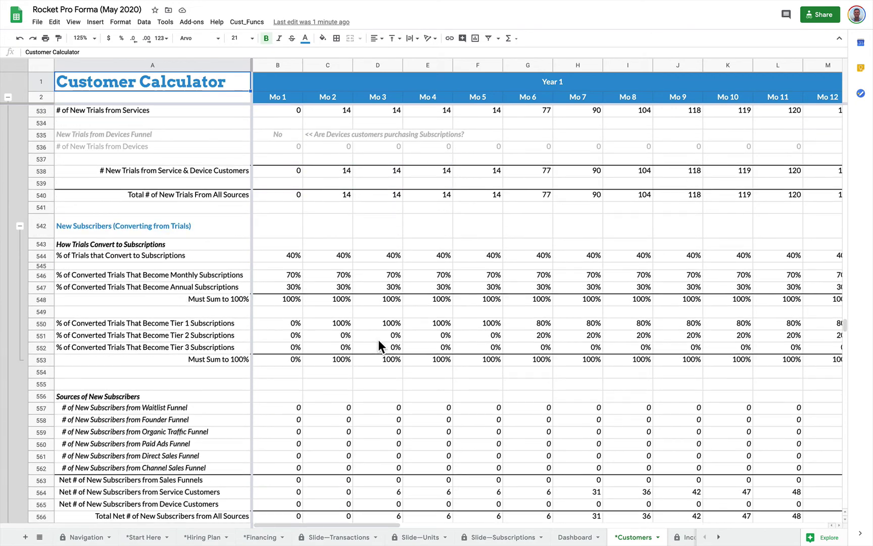
scroll(378, 339, "down", 5)
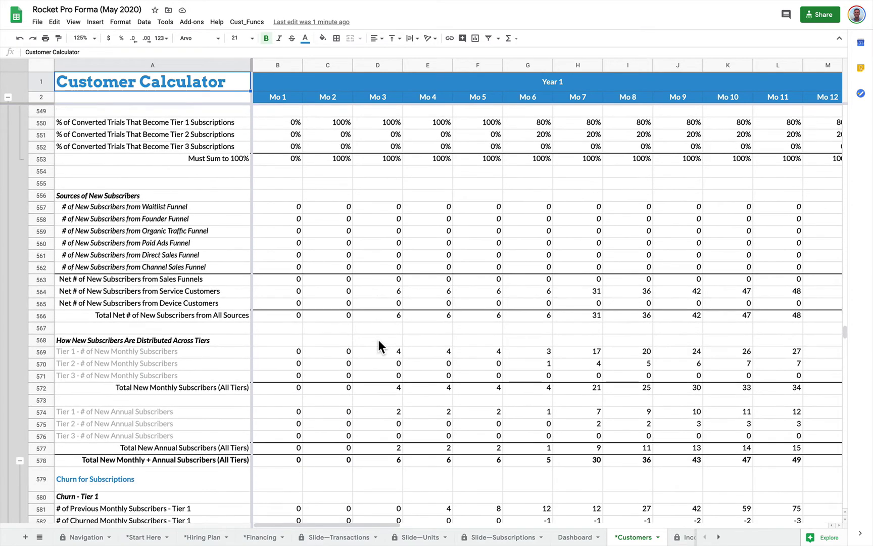
scroll(377, 337, "down", 6)
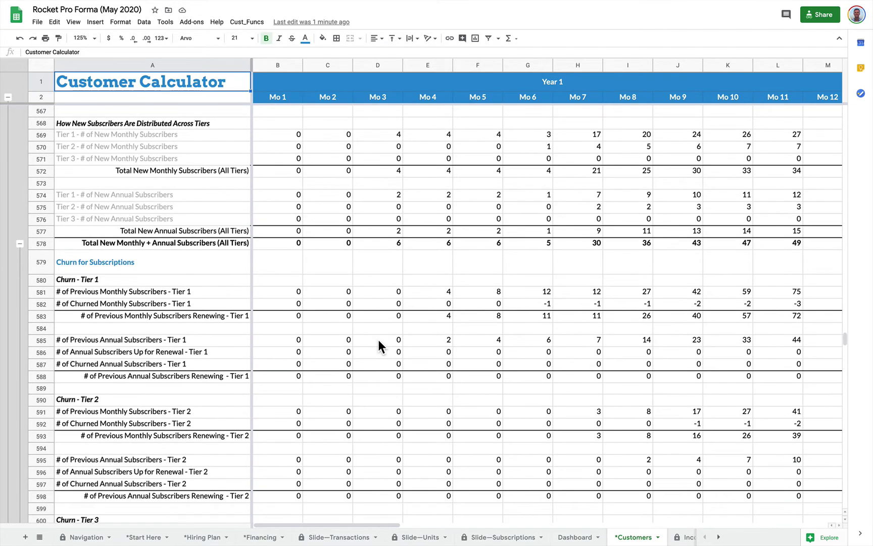
scroll(378, 337, "down", 3)
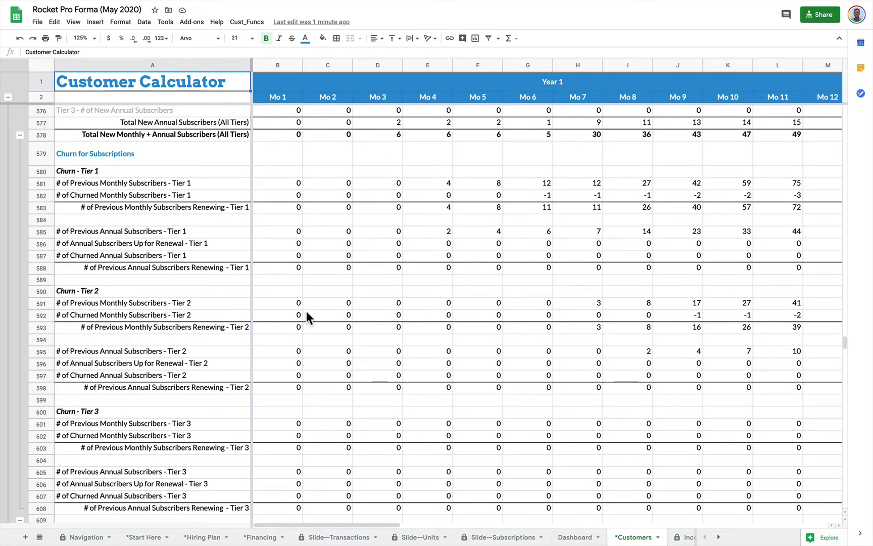
Back on Start Here, toggle Allow Upgrades and Downgrades in D278 off and on again.
left_click(146, 537)
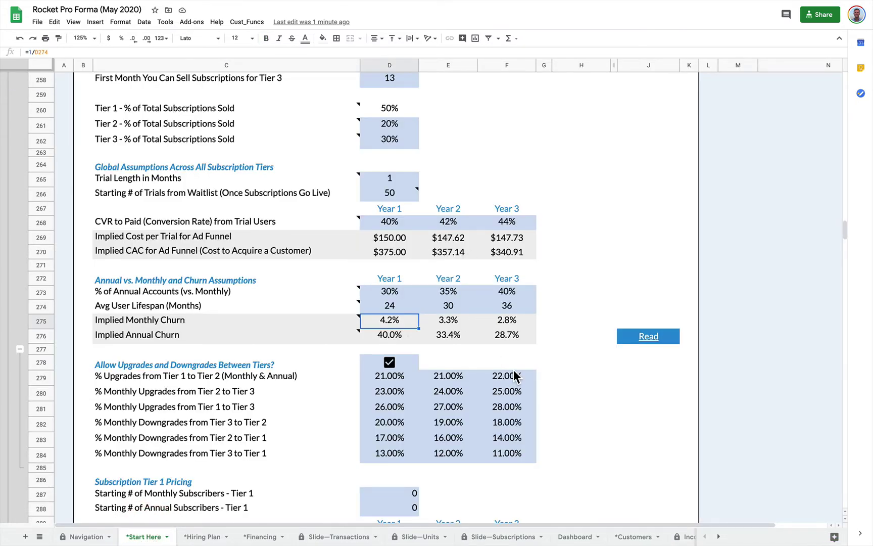
scroll(561, 403, "down", 5)
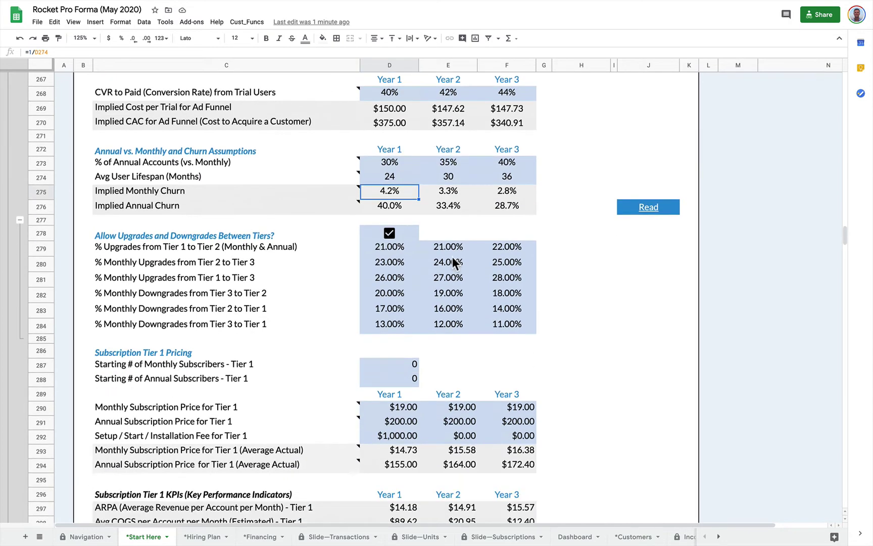
left_click(390, 233)
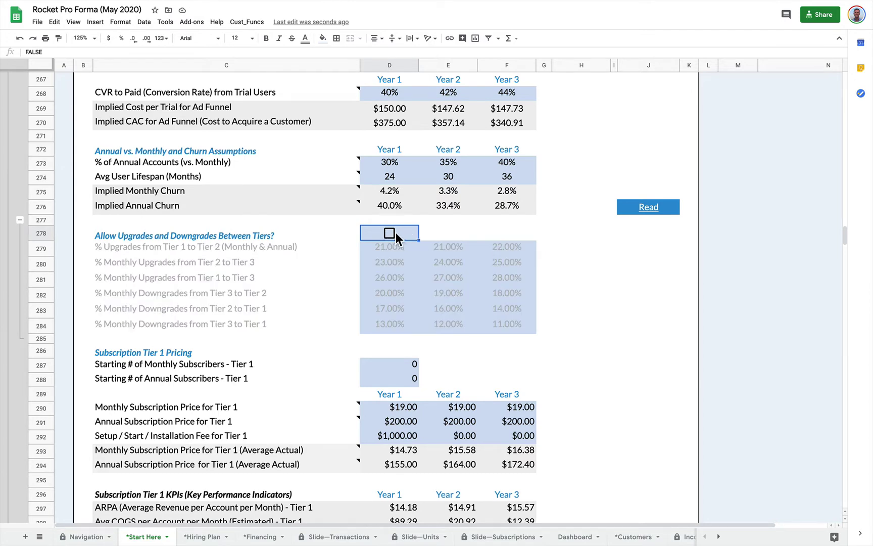
left_click(390, 234)
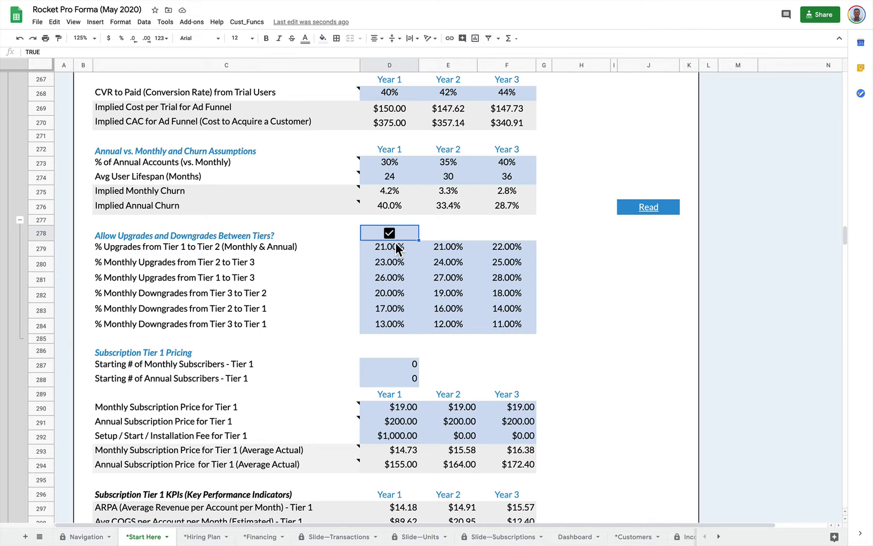
Review the Year 1 Tier 1 to Tier 2 upgrade rates.
left_click(396, 245)
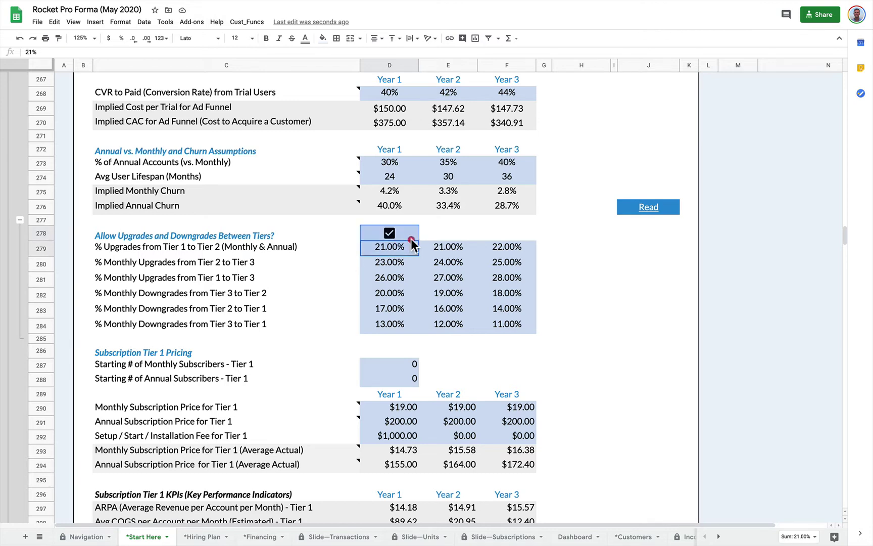
left_click(393, 262, "shift")
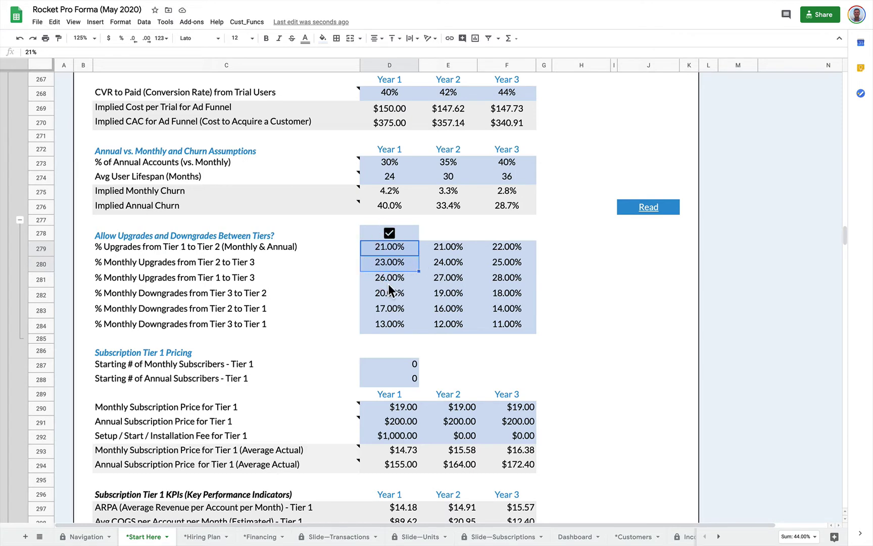
left_click(389, 295)
left_click(391, 246)
key("Right")
key("Right")
key("Right")
key("Left")
key("Left")
key("Left")
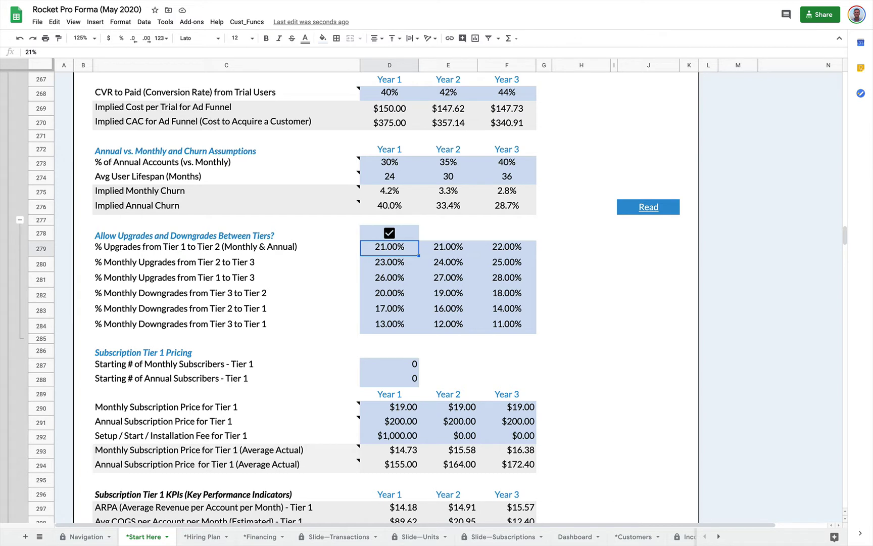
Zero the Tier 3-to-Tier 2 downgrade rates in D282:F282, then undo back to 20%, 19%, 18%.
key("Right")
key("Right")
key("Right")
key("Down")
key("Down")
key("Down")
key("Left")
key("Left")
key("Left")
type("0")
key("Tab")
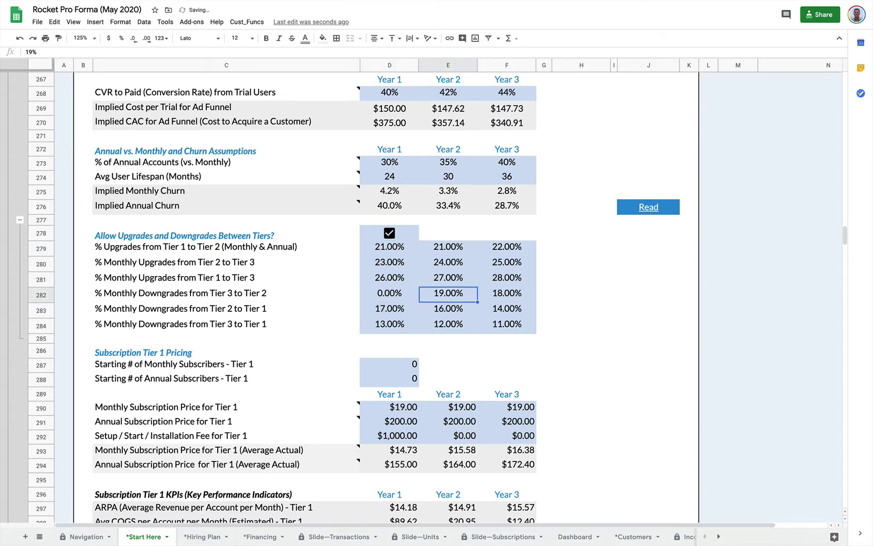
type("0")
key("Tab")
type("0")
key("Tab")
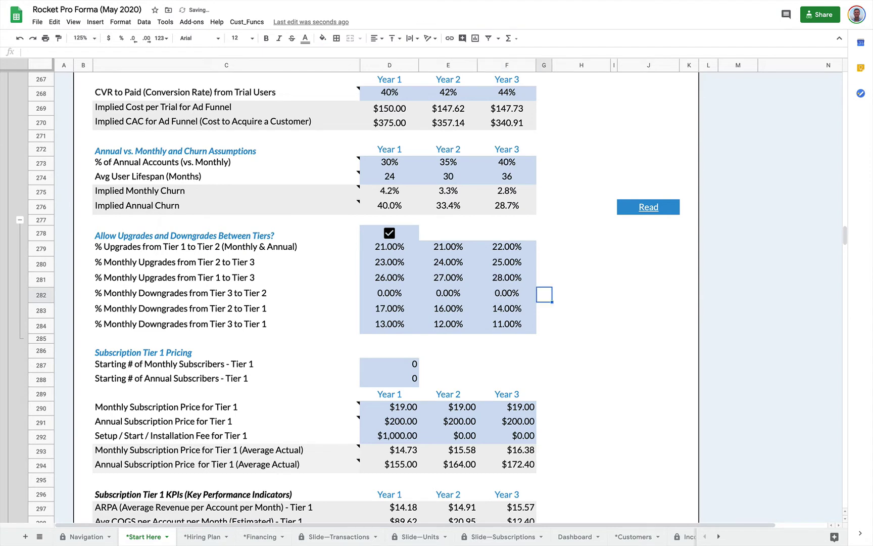
key("Left")
key("Left")
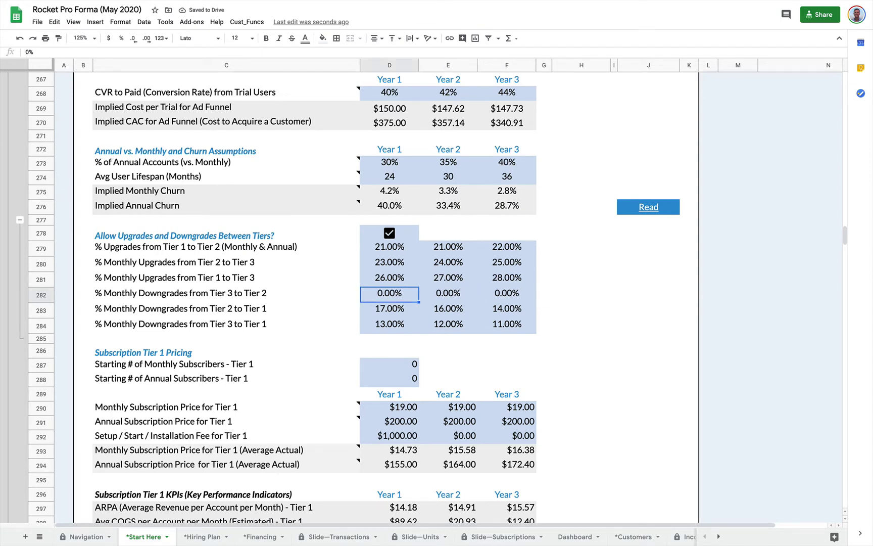
key("ctrl+z")
key("ctrl+z")
key("ctrl+z")
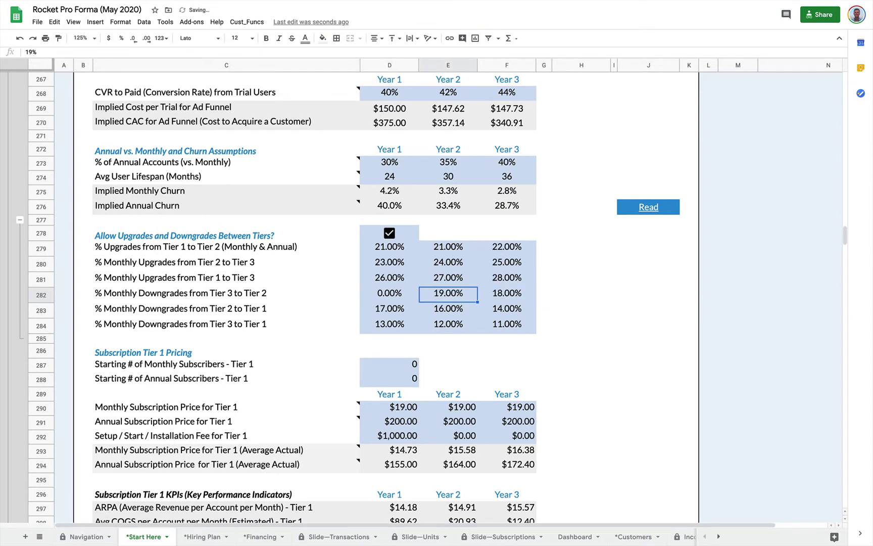
Select the Tier 1 Pricing and KPI block C286:F301.
key("Down")
key("Up")
key("Right")
key("Right")
key("Right")
key("Right")
scroll(122, 164, "down", 4)
left_click_drag(115, 165, 532, 378)
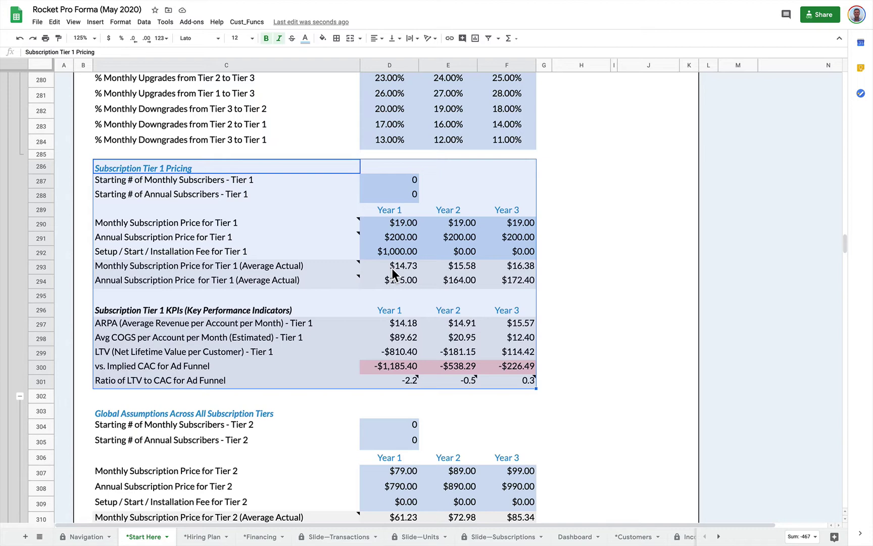
Set the Year 1 Tier 1 setup fee in D292 to $0, giving LTV of -$1,810.40.
left_click(407, 180)
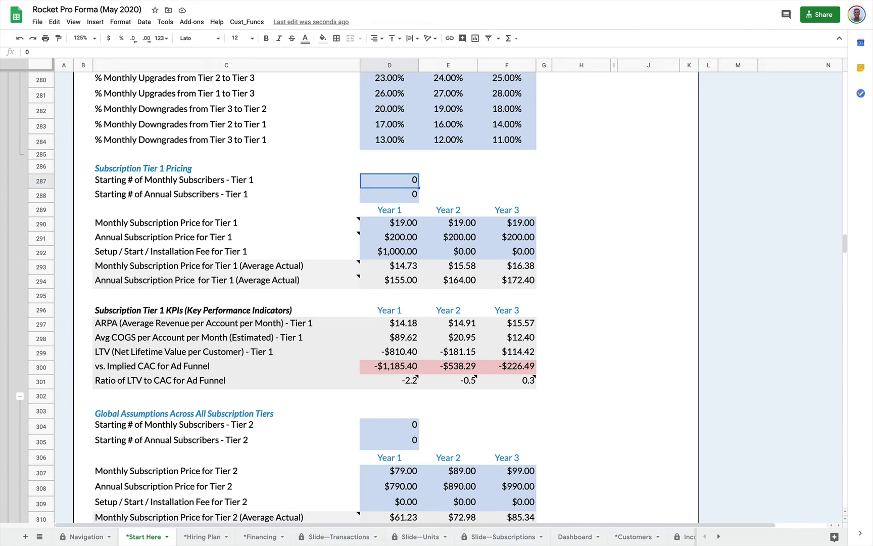
key("Down")
key("Down")
key("Down")
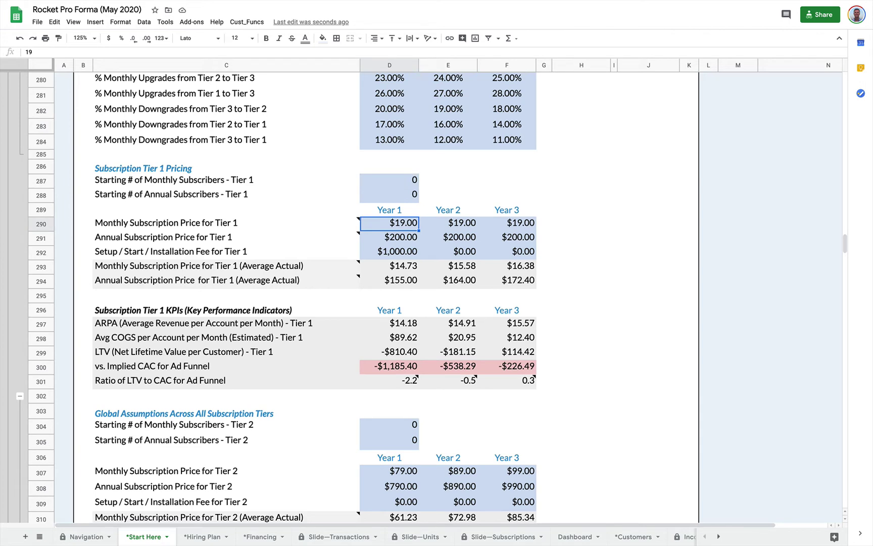
key("Down")
key("Down")
type("0")
key("Right")
key("Left")
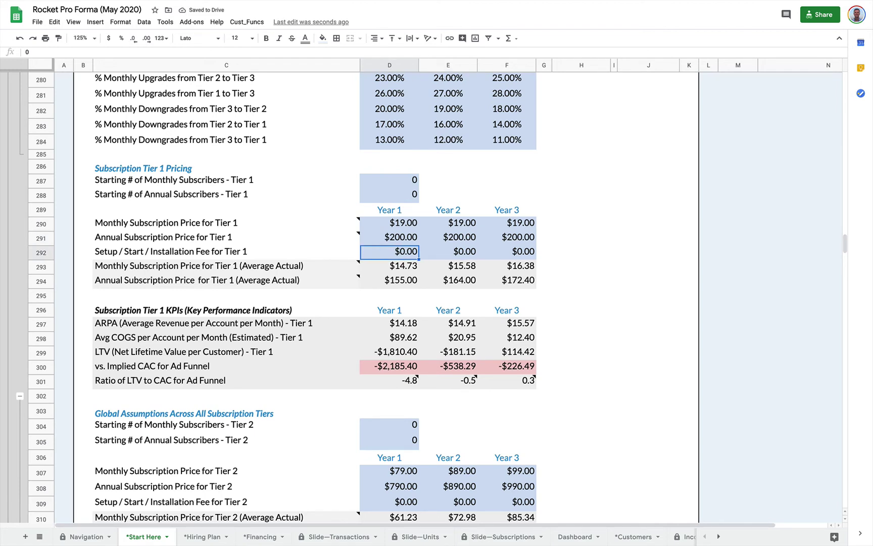
key("Down")
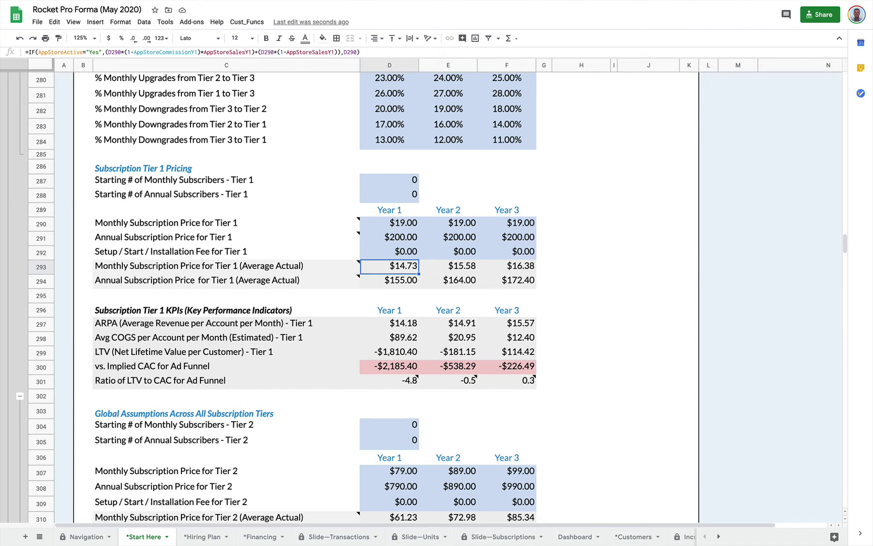
left_click(389, 280)
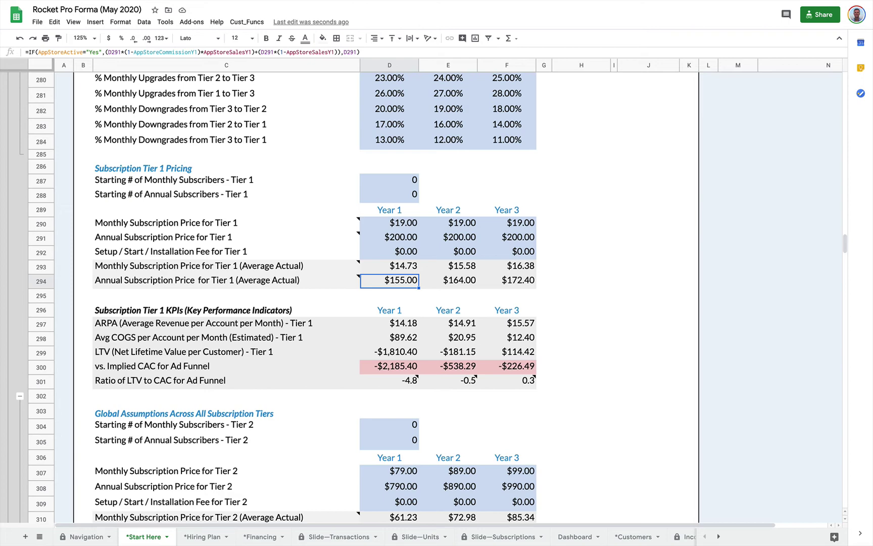
scroll(439, 120, "down", 1)
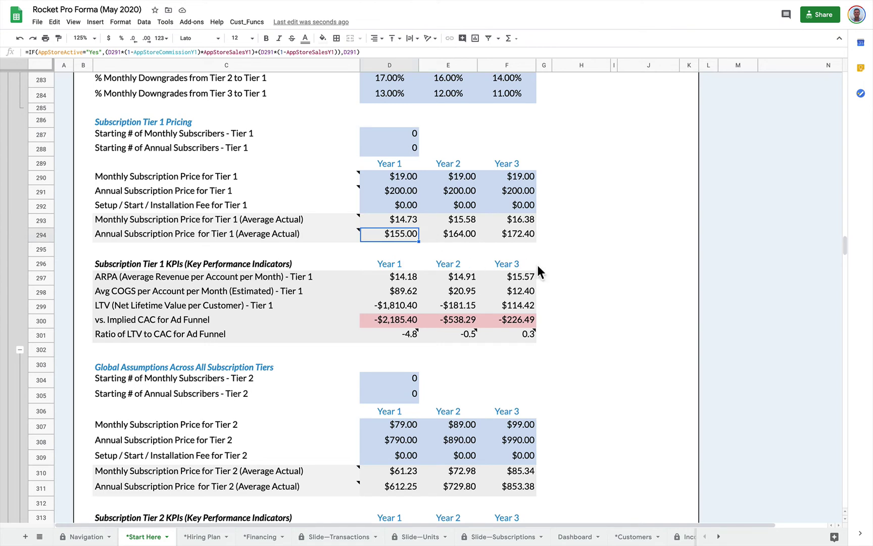
scroll(537, 267, "down", 3)
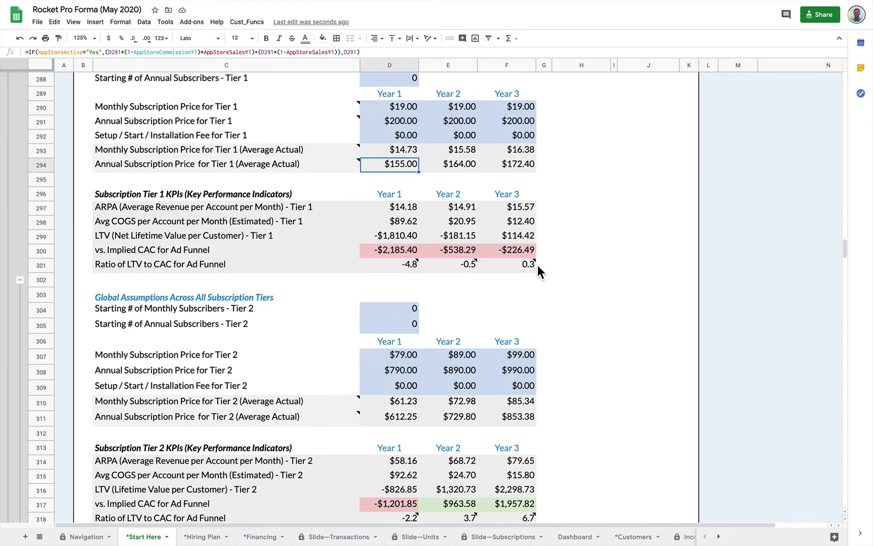
left_click(394, 207)
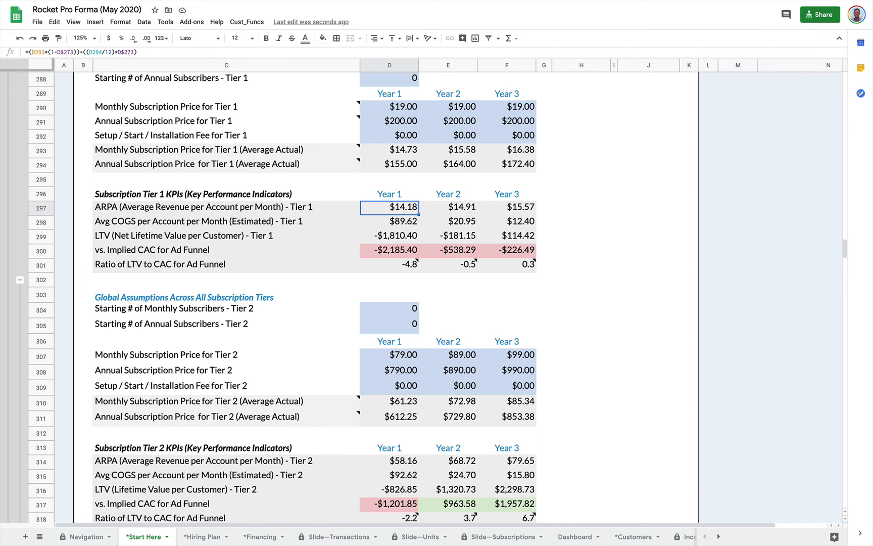
left_click(389, 221)
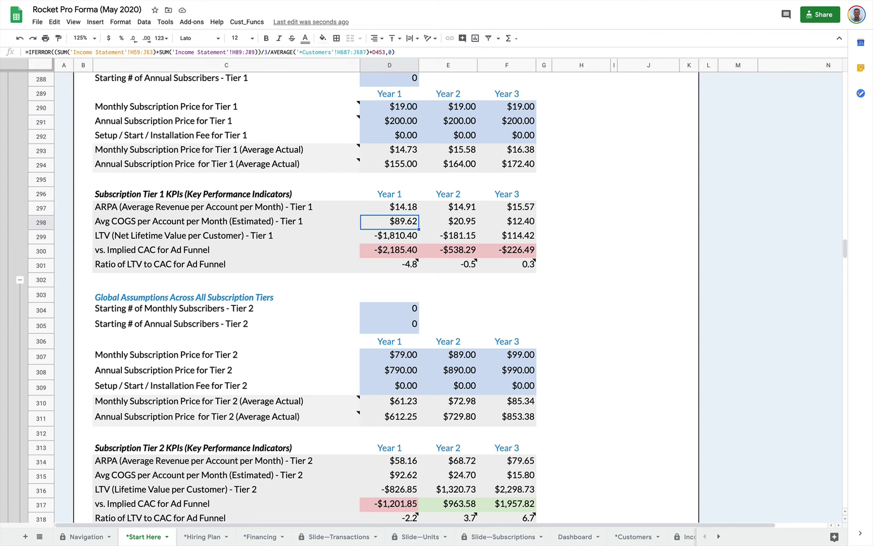
key("Down")
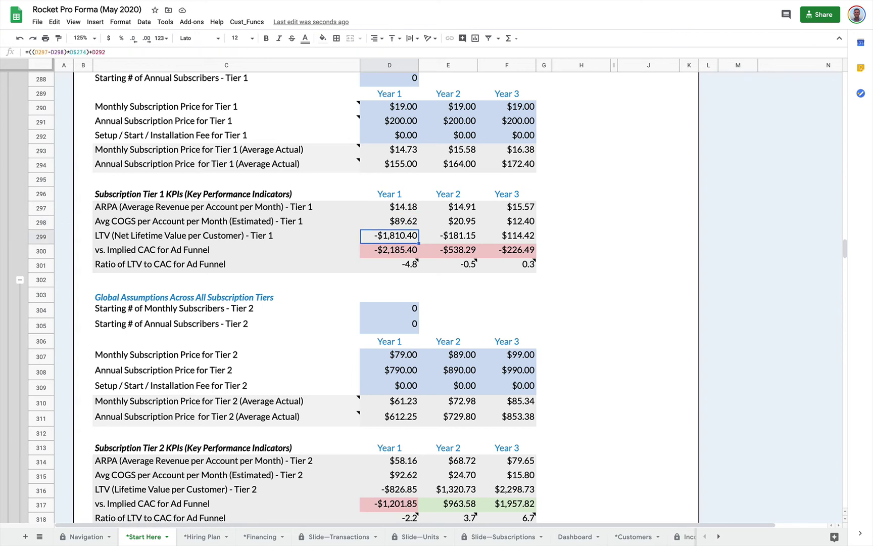
key("Right")
key("Right")
key("Left")
key("Left")
key("Right")
key("Right")
key("Left")
key("Left")
key("Right")
key("Right")
key("Left")
key("Right")
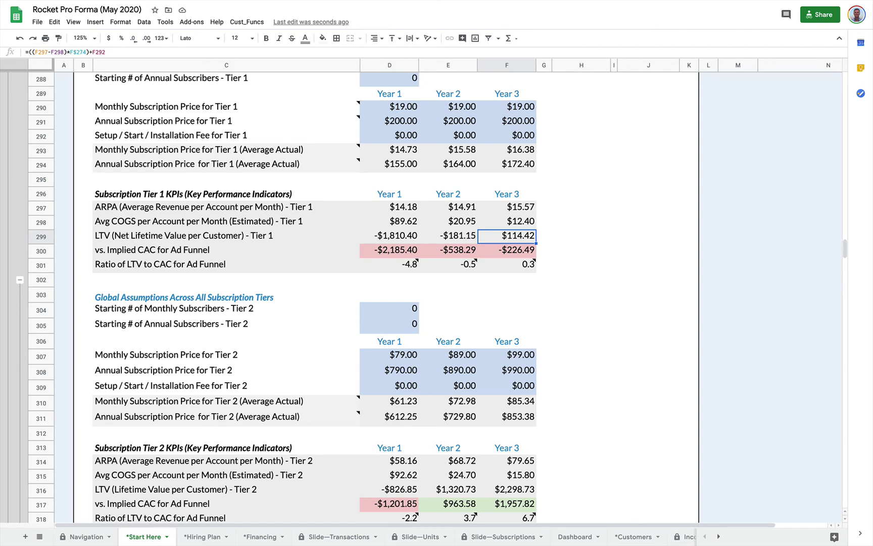
left_click_drag(383, 205, 405, 250)
left_click(403, 250)
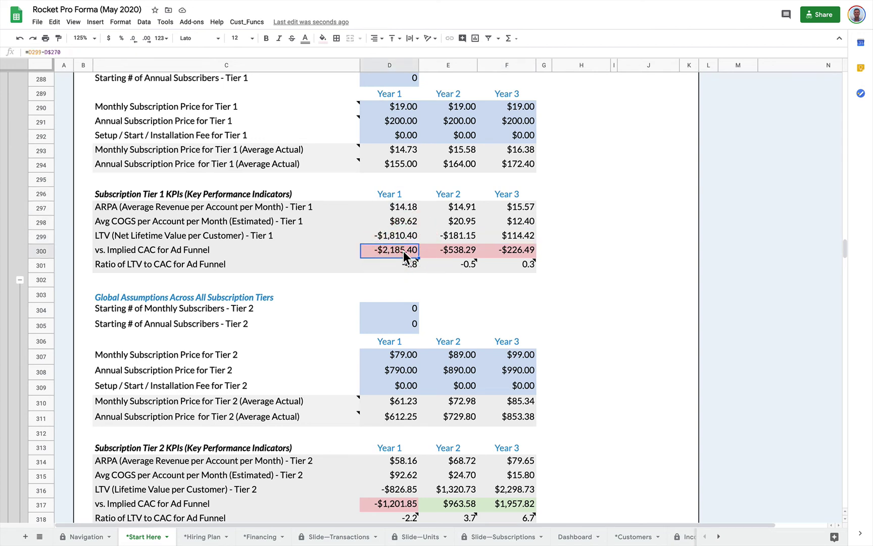
key("Right")
key("Right")
key("Left")
key("Left")
key("Right")
key("Right")
key("Left")
key("Left")
key("Down")
key("Right")
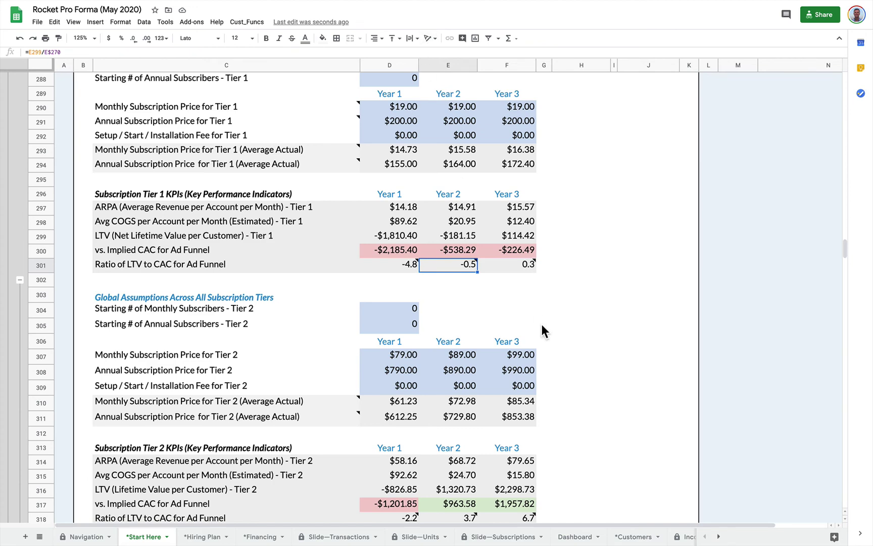
scroll(542, 324, "down", 1)
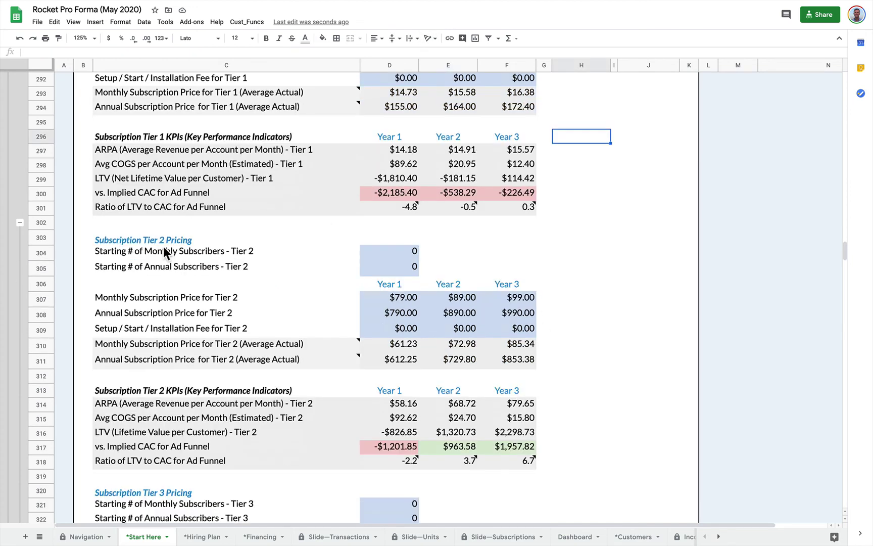
left_click_drag(147, 241, 499, 464)
scroll(500, 464, "down", 5)
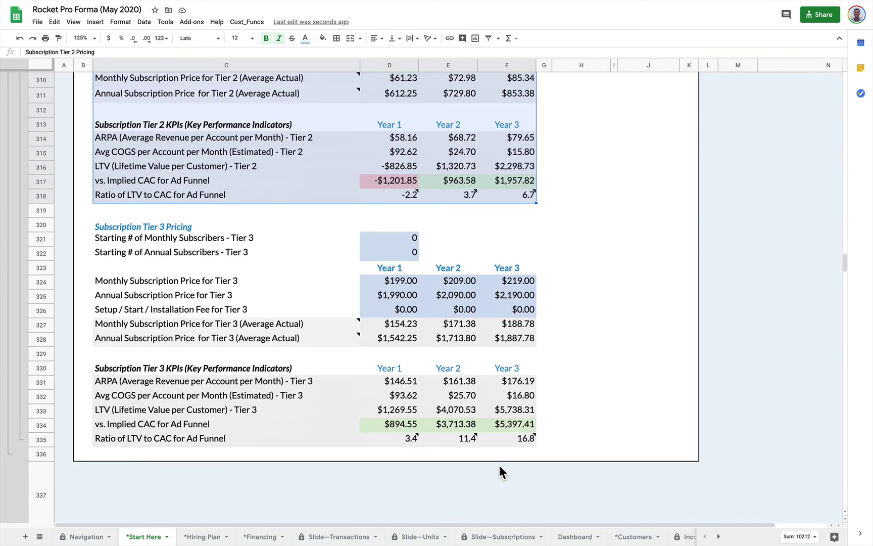
left_click(175, 227)
left_click_drag(175, 228, 505, 438)
left_click(608, 237)
scroll(609, 236, "up", 7)
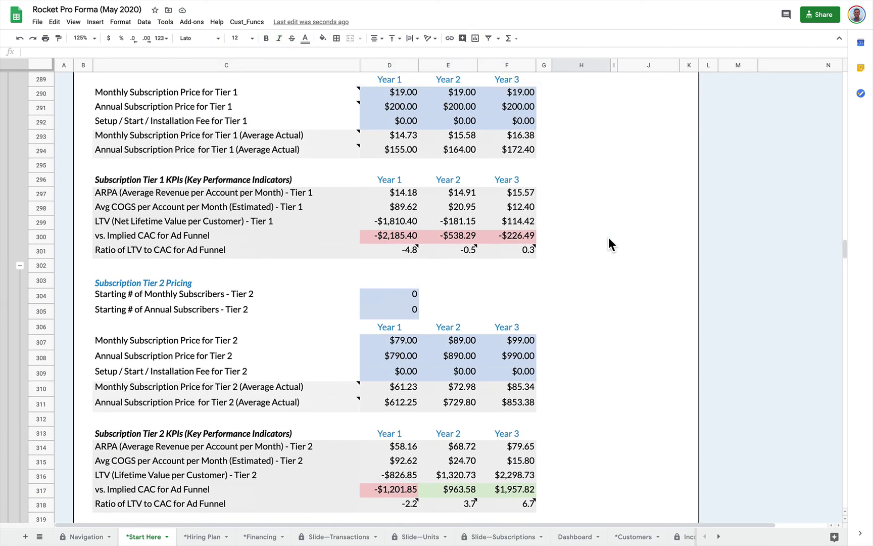
scroll(608, 237, "up", 12)
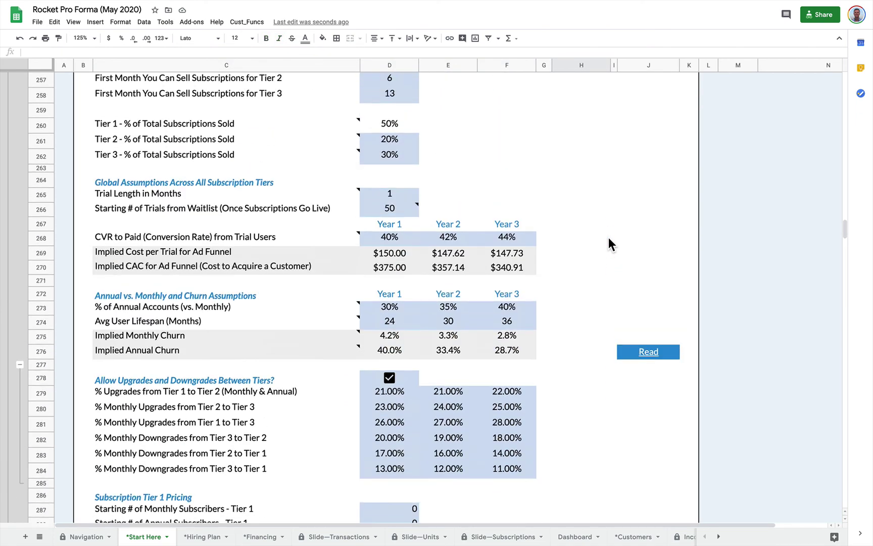
scroll(608, 244, "up", 2)
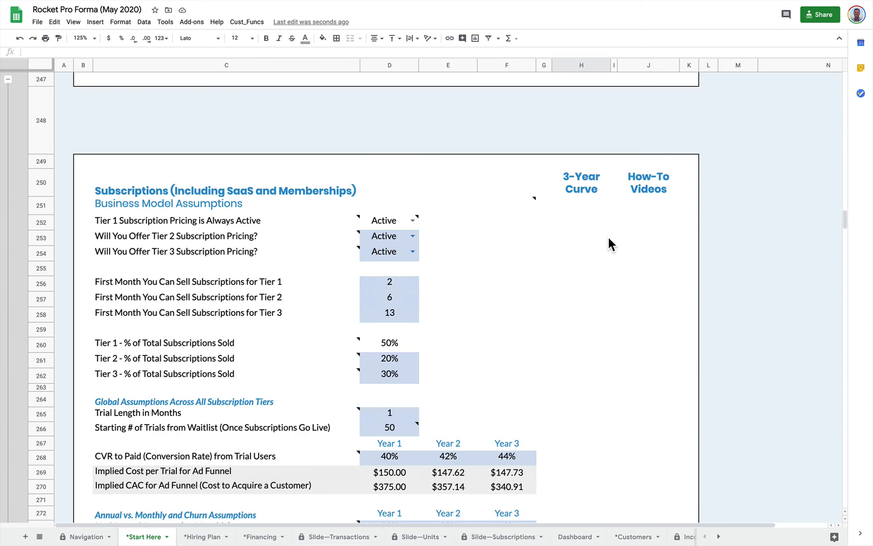
scroll(609, 244, "down", 5)
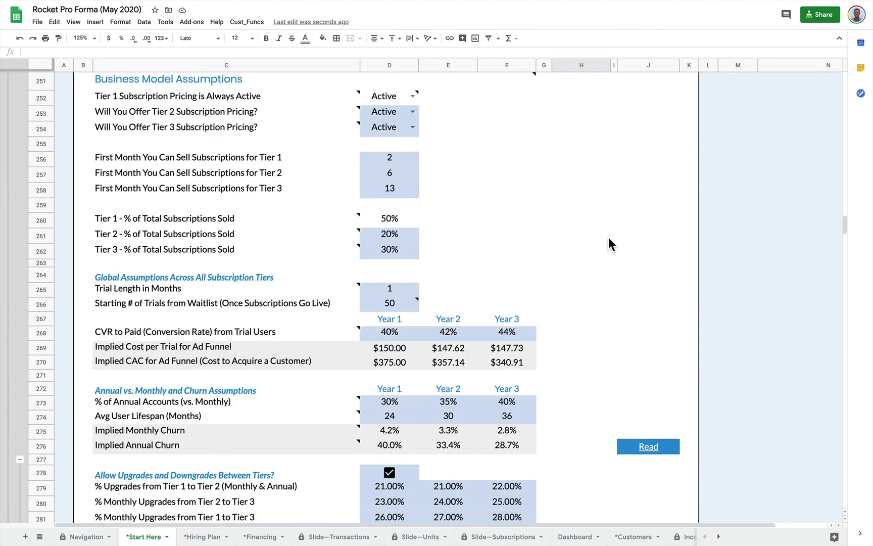